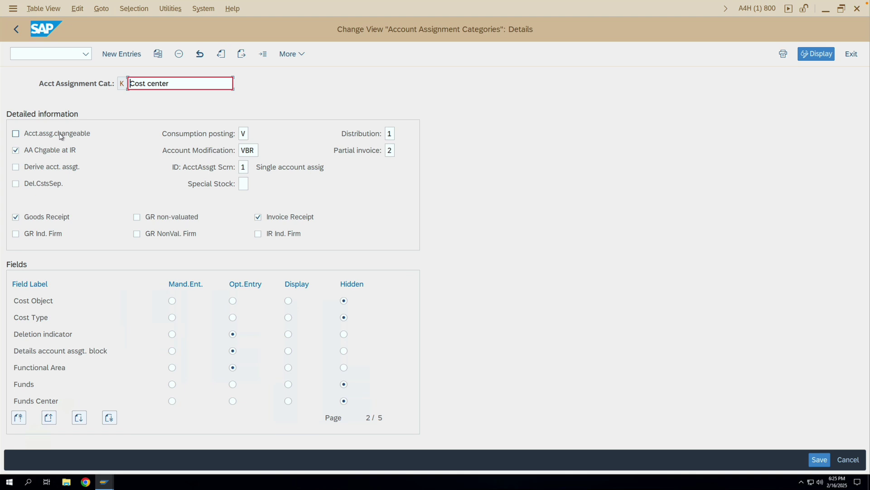
# - Open a second SAP session and enter transaction ME21N in the command field
pyautogui.hotkey('ctrl', 'n')
pyautogui.write('me2')
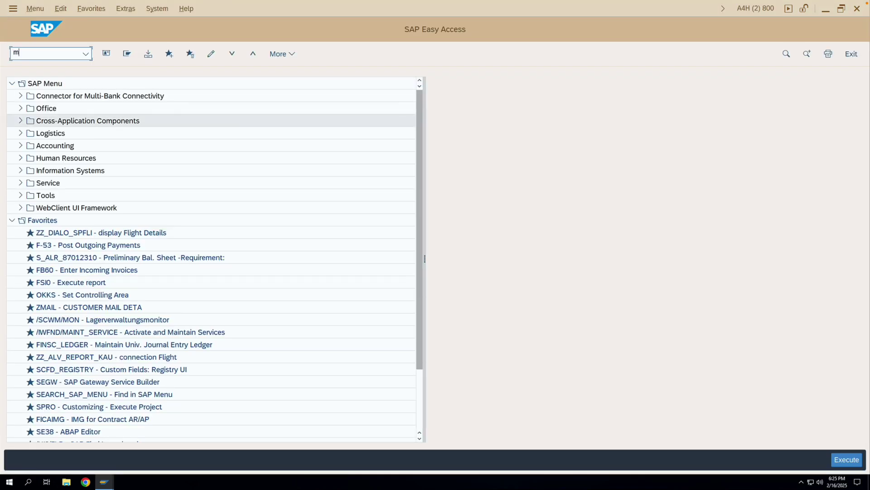
pyautogui.write('1n')
# - Start a standard purchase order for supplier Foreign Supplier US 50 (CA)
pyautogui.press('Return')
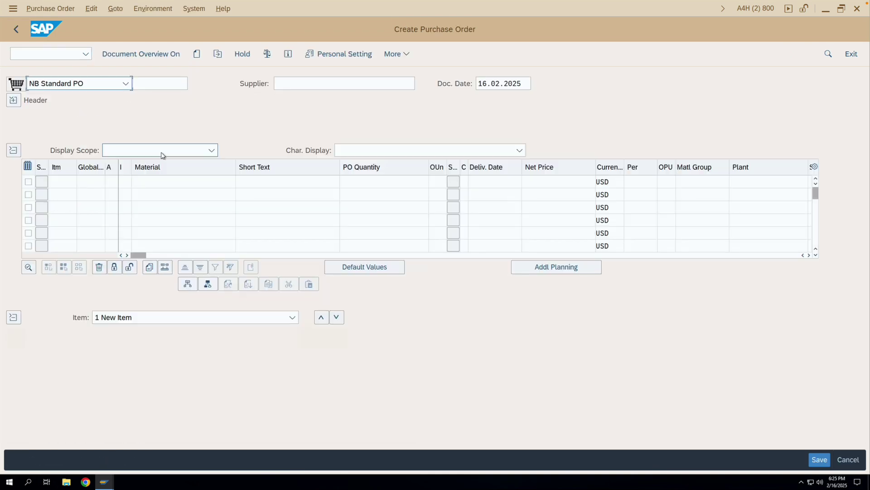
pyautogui.click(92, 130)
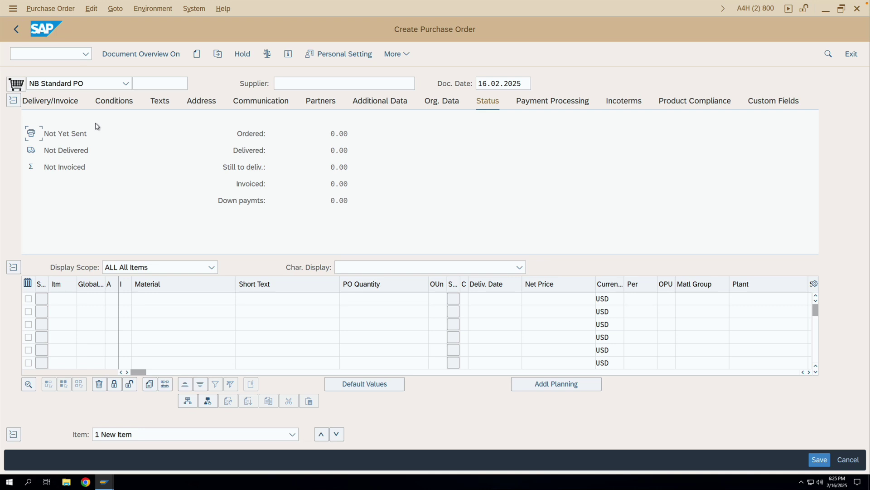
pyautogui.click(315, 84)
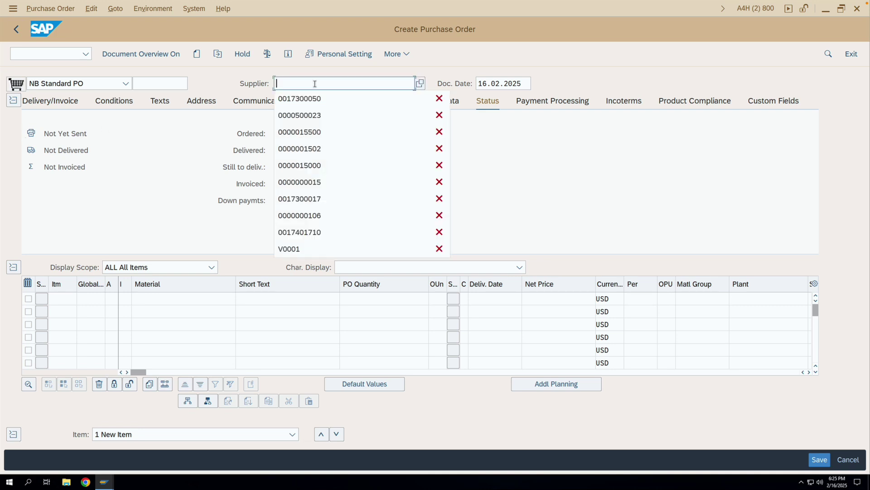
pyautogui.click(315, 98)
pyautogui.press('Return')
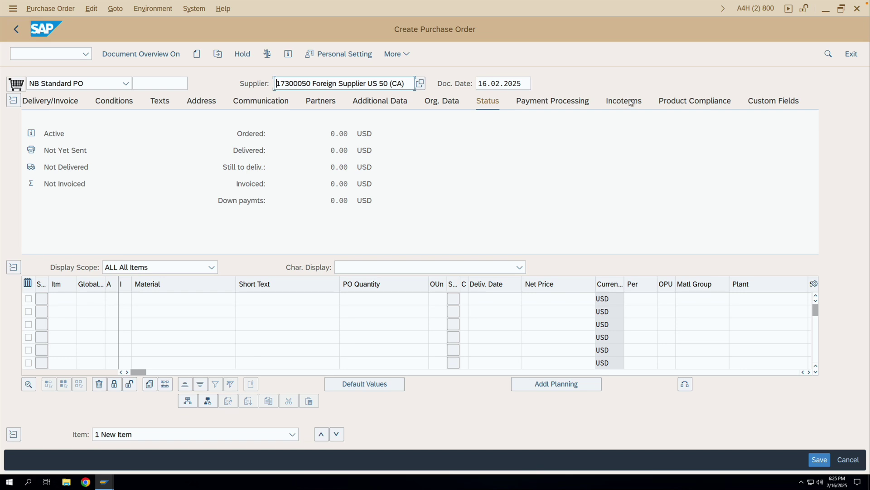
pyautogui.click(447, 104)
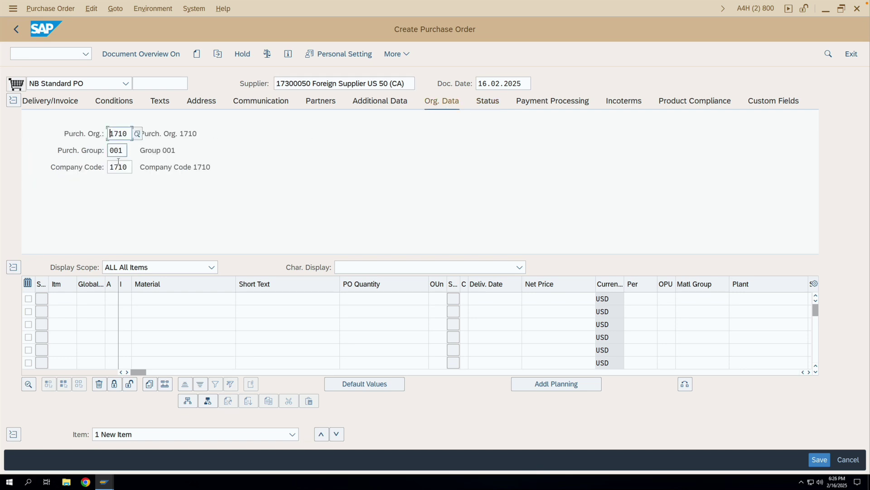
# - Enter item 1 with account assignment category K, short text Chairs, quantity 10 EA
pyautogui.click(111, 299)
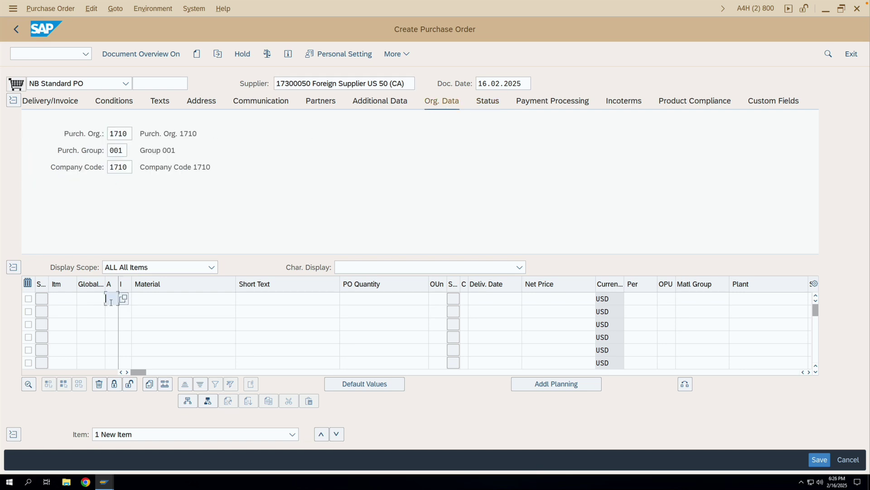
pyautogui.write('k')
pyautogui.click(257, 298)
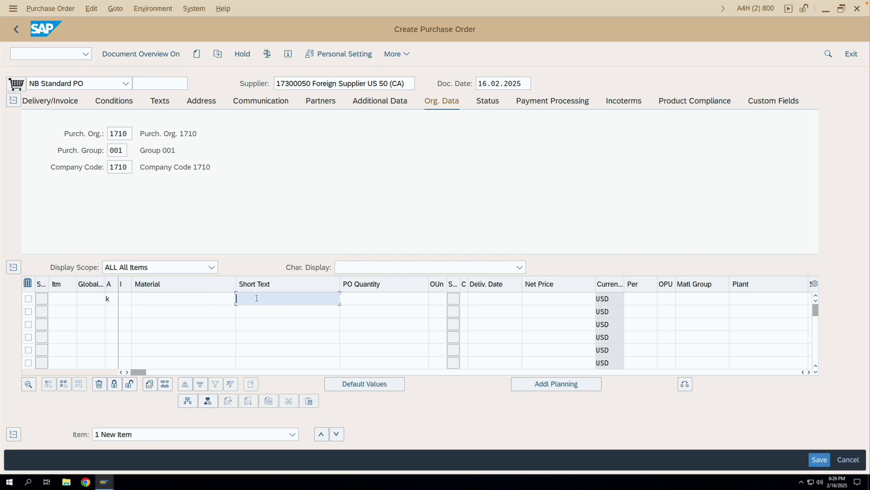
pyautogui.click(251, 311)
pyautogui.click(353, 298)
pyautogui.write('10')
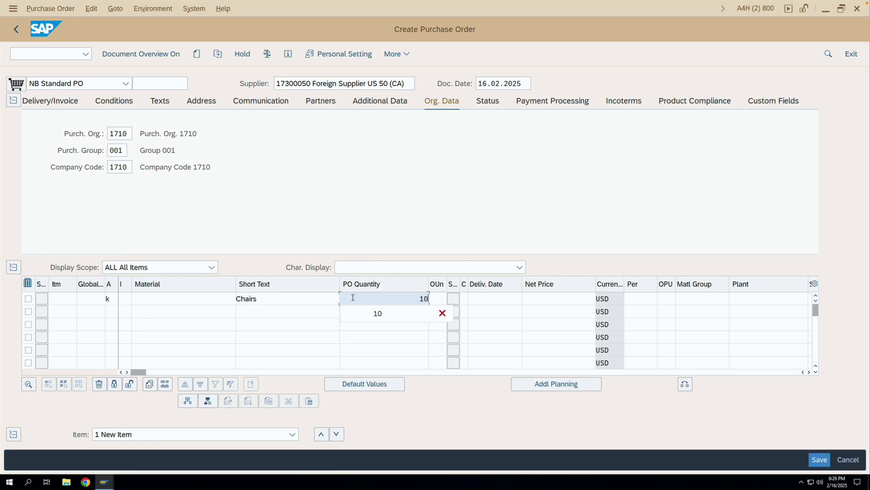
pyautogui.click(438, 300)
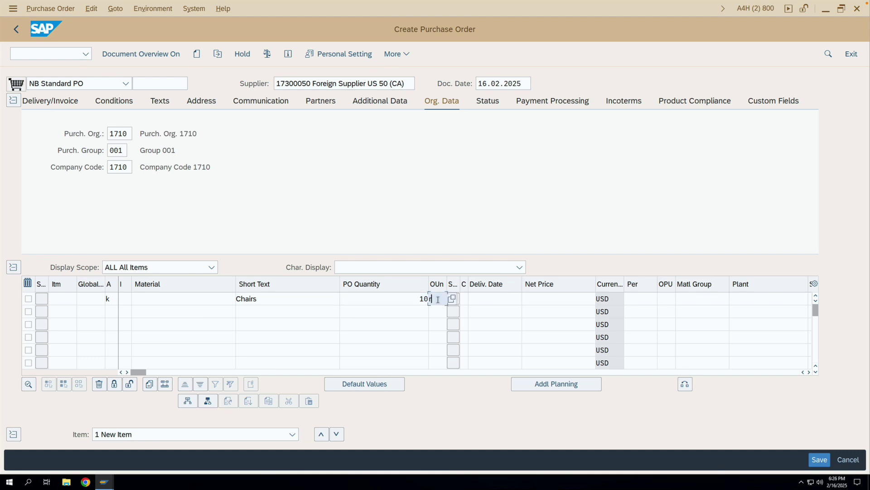
pyautogui.write('ea')
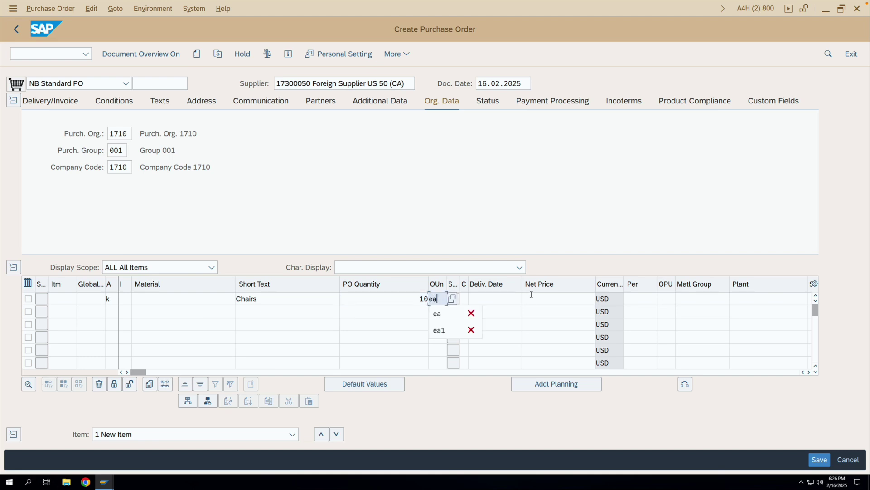
# - Give item 1 net price 100, material group 01 and plant 1710
pyautogui.click(532, 295)
pyautogui.write('100')
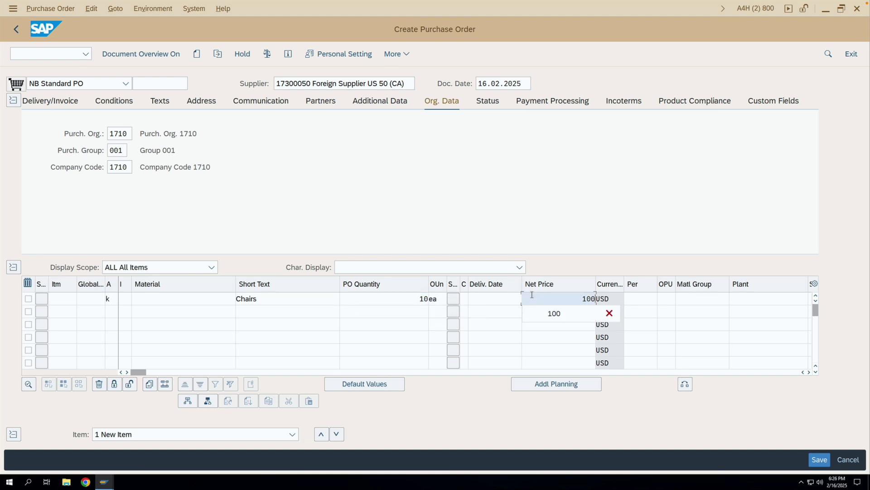
pyautogui.click(709, 299)
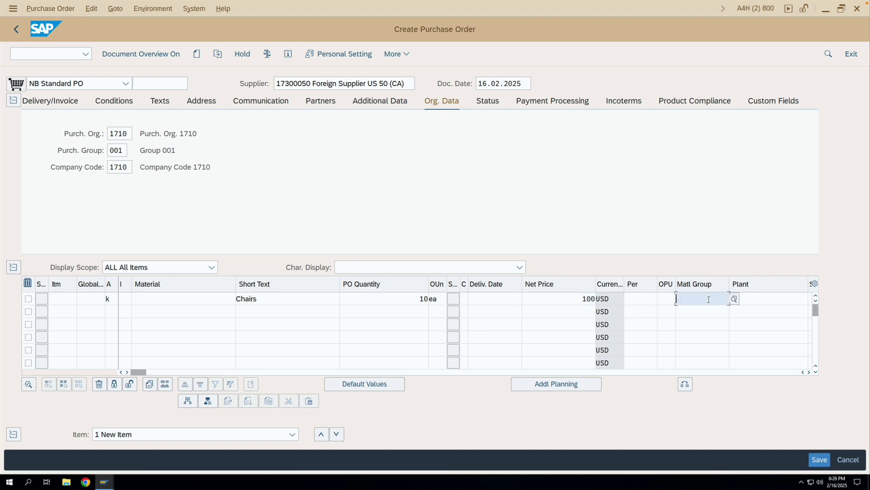
pyautogui.write('01')
pyautogui.click(759, 298)
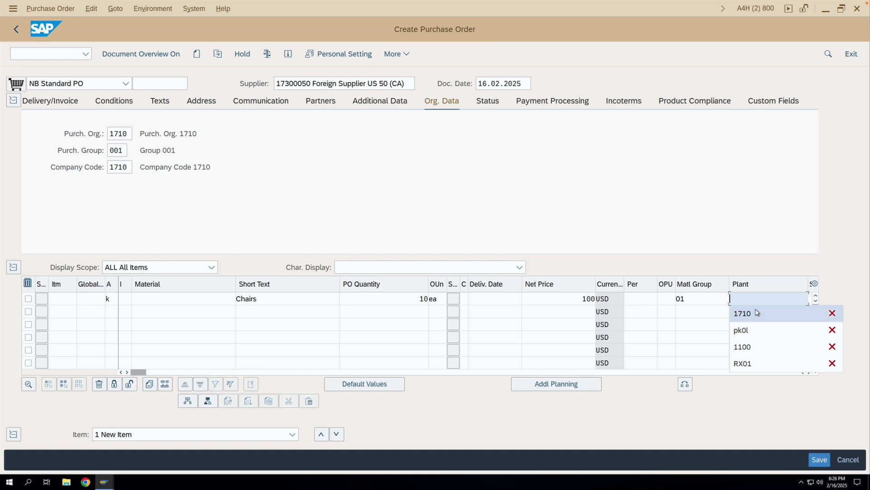
pyautogui.click(756, 310)
pyautogui.press('Return')
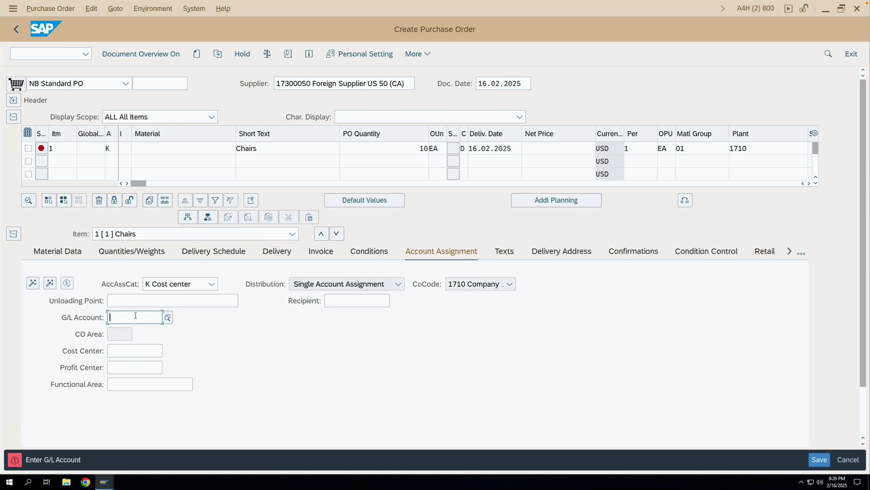
# - Fill the Chairs item's G/L account and cost center from recent entries
pyautogui.write('5')
pyautogui.click(131, 334)
pyautogui.click(131, 352)
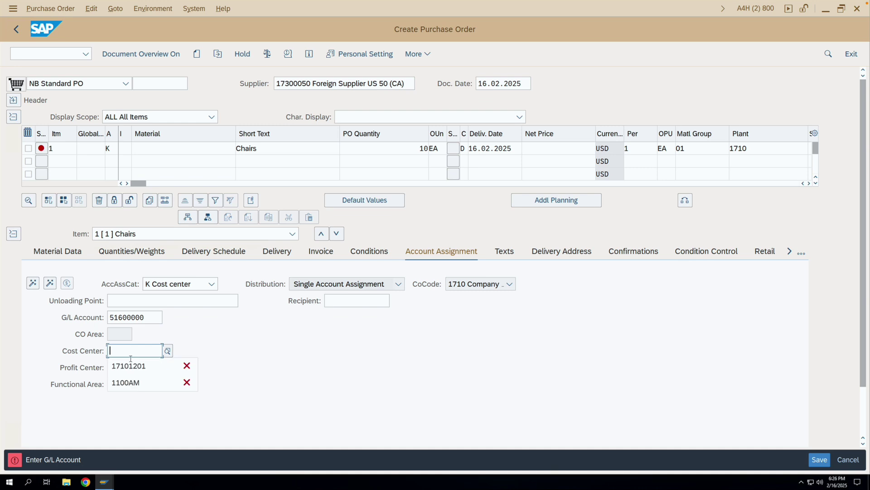
pyautogui.click(130, 363)
pyautogui.press('Return')
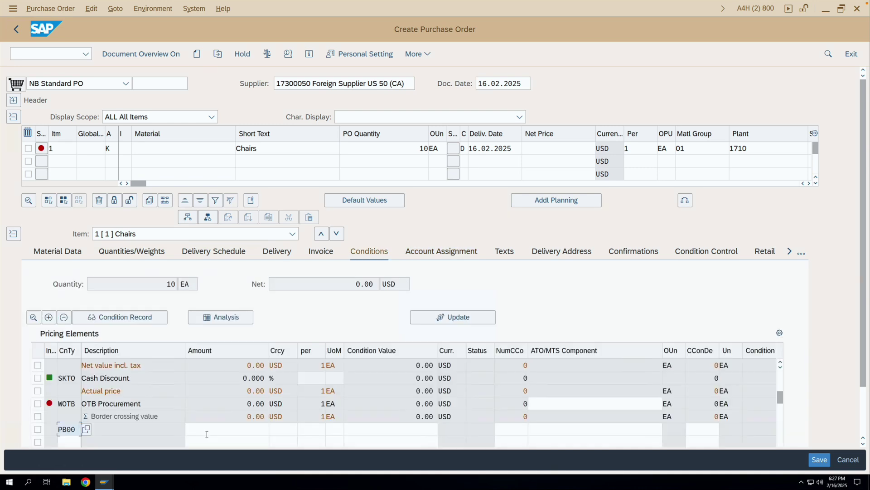
# - Set the PB00 gross price to 100 and storage location 1710 on the Chairs item
pyautogui.write('100')
pyautogui.press('Return')
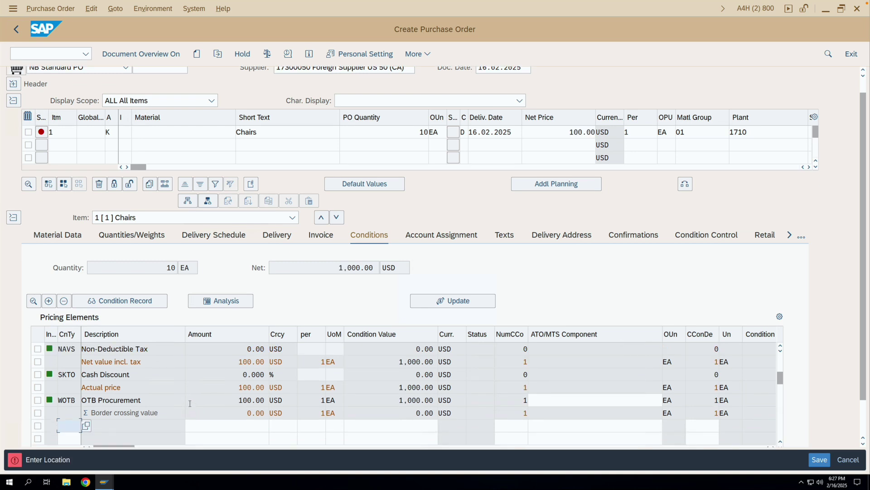
pyautogui.click(809, 183)
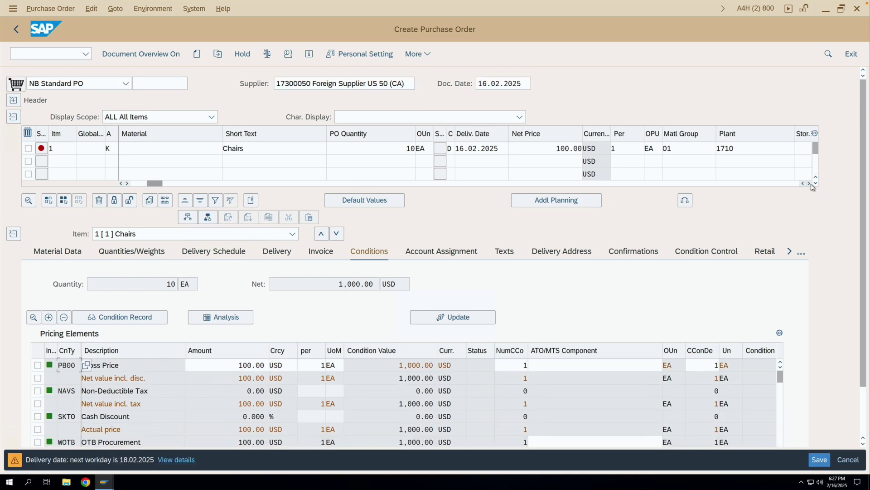
pyautogui.click(809, 183)
pyautogui.click(809, 183)
pyautogui.click(621, 149)
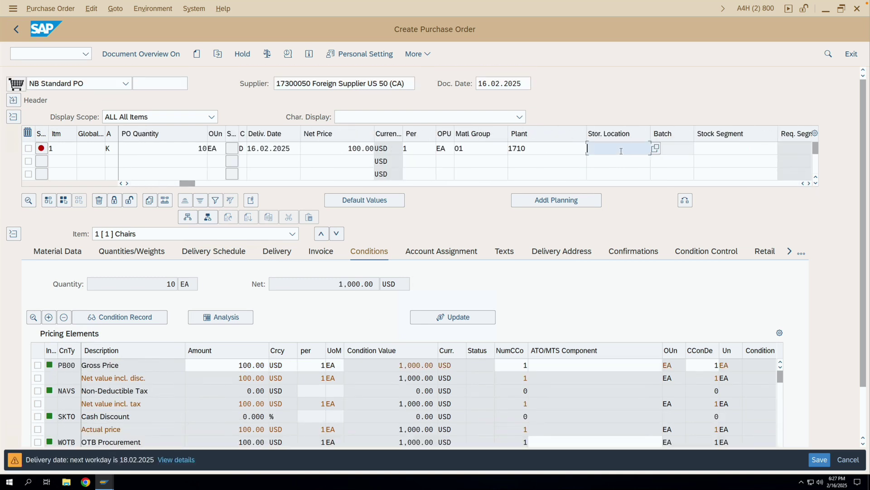
pyautogui.write('1710')
pyautogui.press('Return')
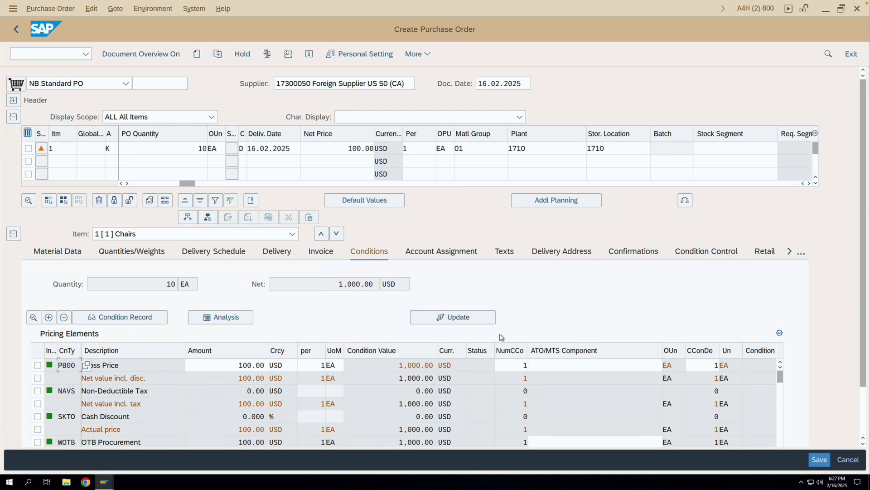
# - Save the purchase order despite the system messages and return to the main menu
pyautogui.click(819, 460)
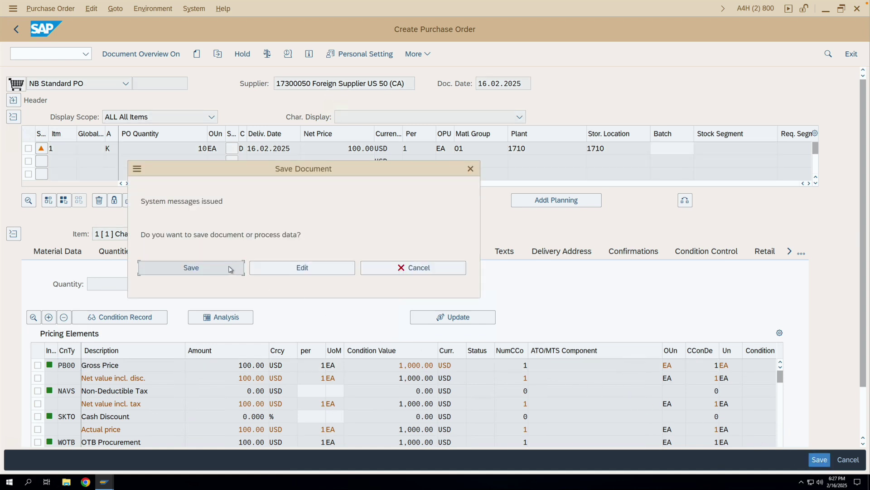
pyautogui.click(231, 268)
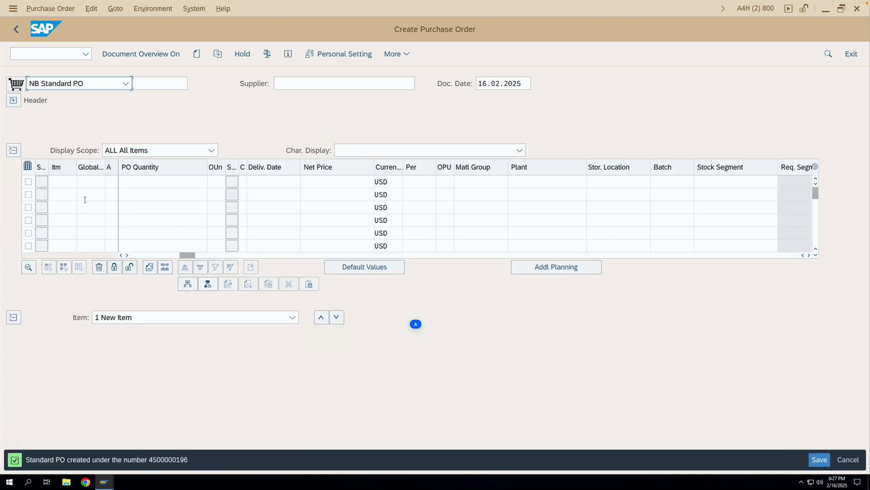
pyautogui.click(16, 29)
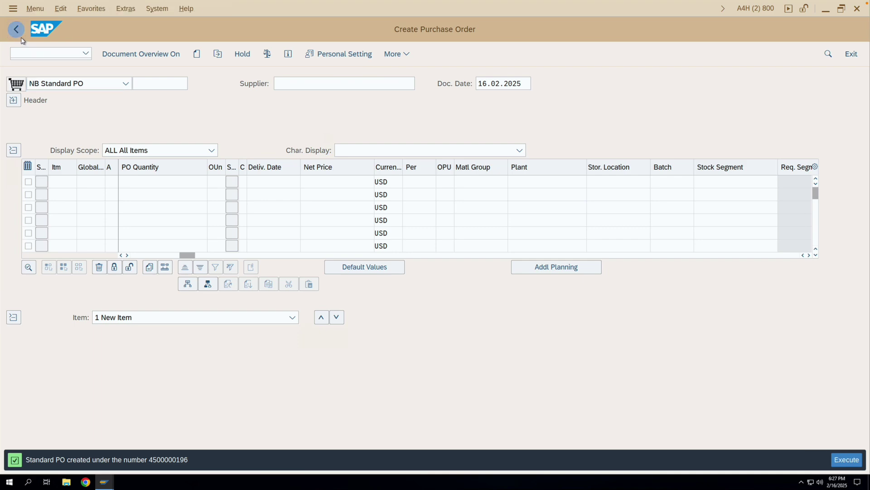
pyautogui.write('migo')
pyautogui.press('Return')
pyautogui.press('Return')
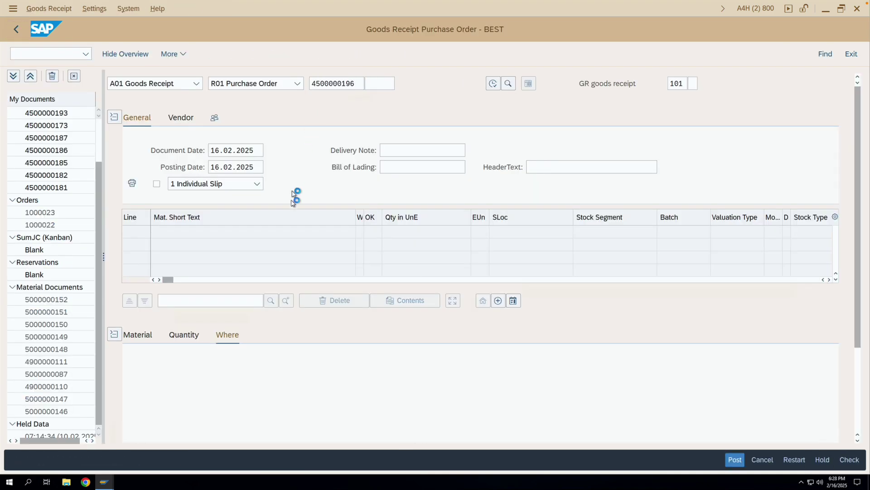
pyautogui.click(191, 337)
pyautogui.doubleClick(257, 368)
pyautogui.write('5')
pyautogui.press('Return')
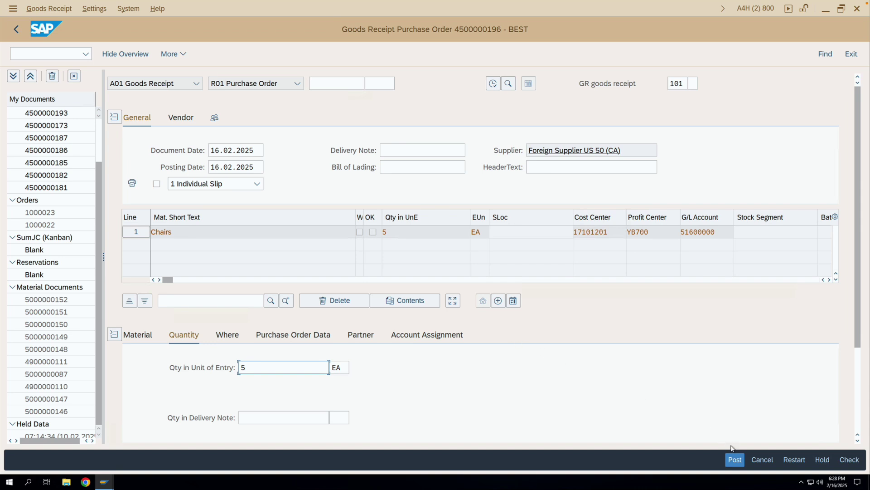
pyautogui.click(735, 459)
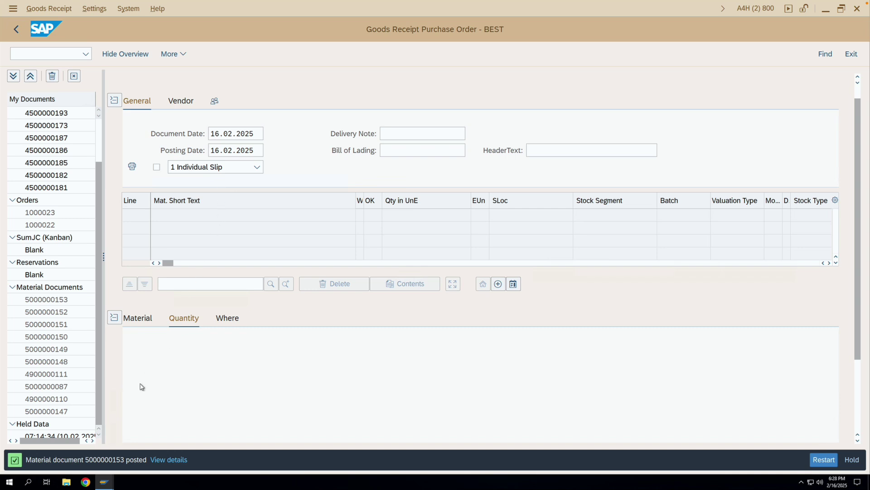
pyautogui.click(108, 481)
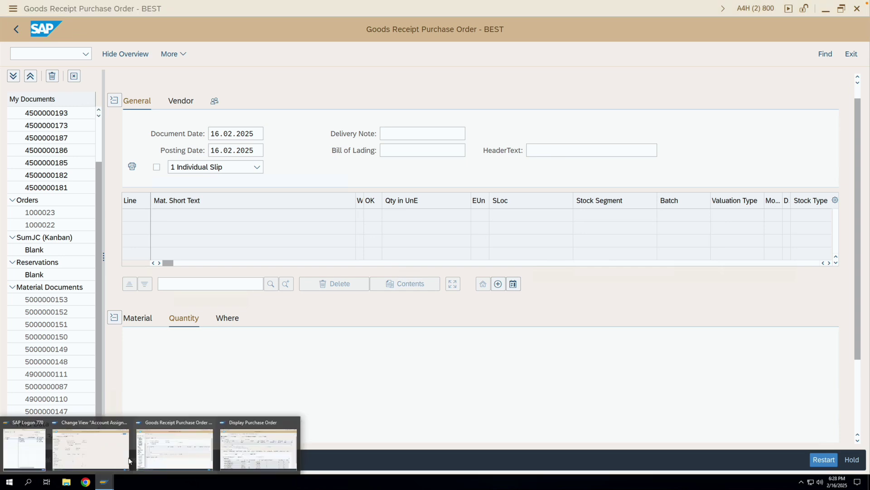
# - Put the Chairs PO in change mode, check cost center 17101201 and G/L account 51600000, then return to category K
pyautogui.click(247, 441)
pyautogui.click(218, 53)
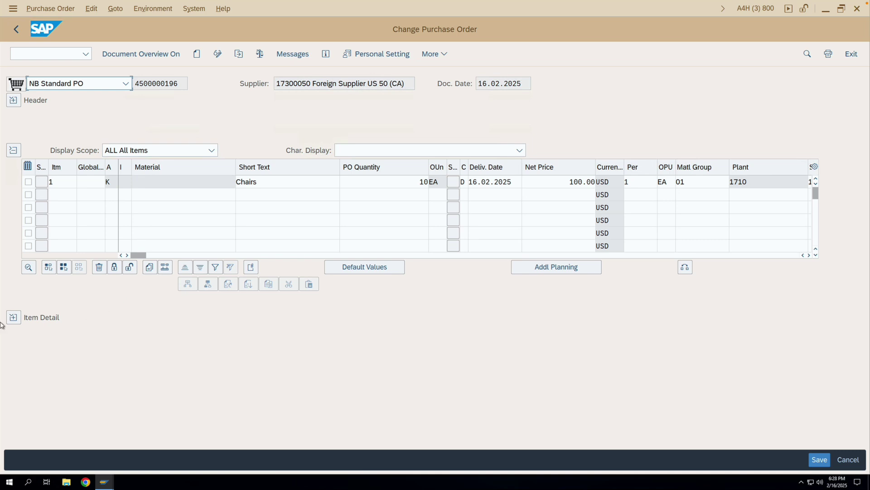
pyautogui.click(13, 317)
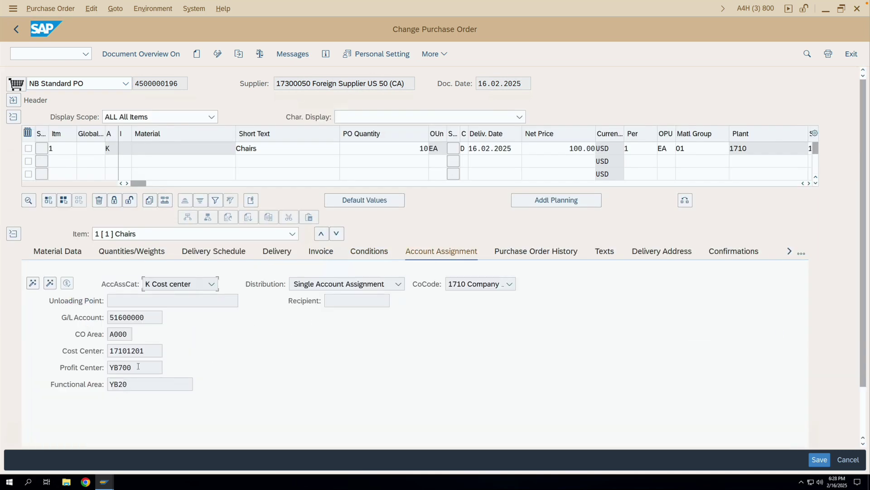
pyautogui.moveTo(161, 351); pyautogui.dragTo(108, 350)
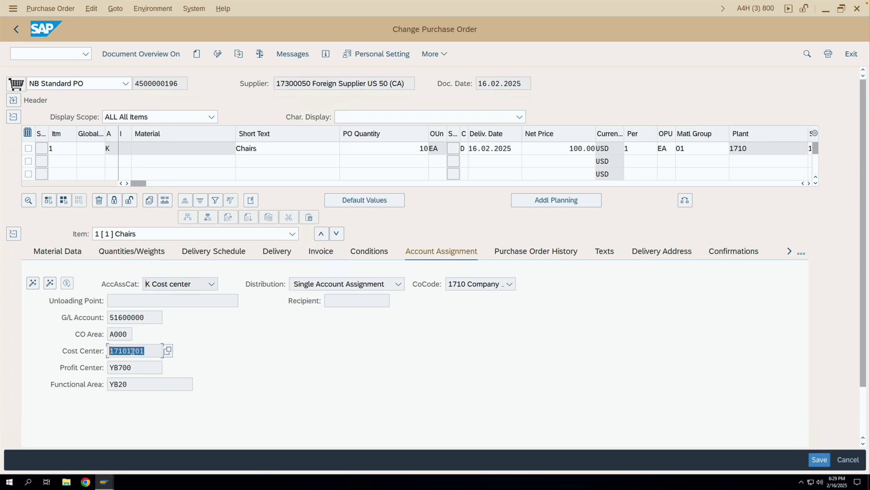
pyautogui.click(152, 351)
pyautogui.moveTo(146, 320); pyautogui.dragTo(109, 319)
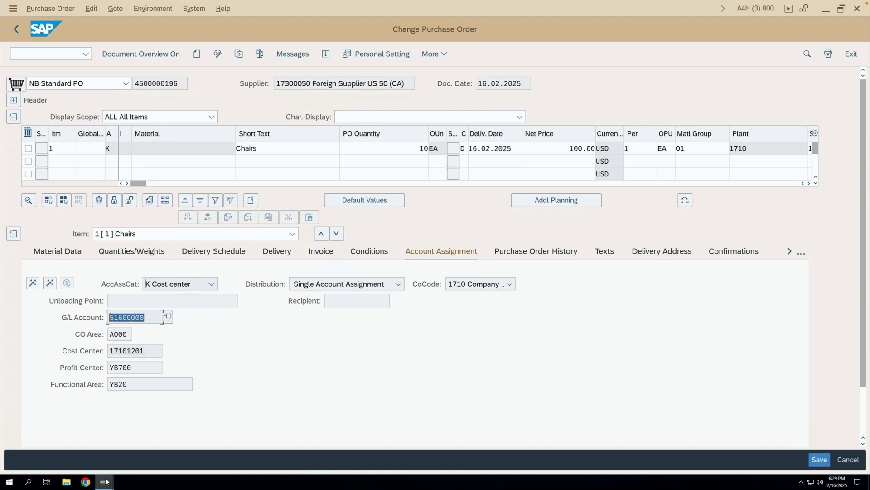
pyautogui.moveTo(106, 482)
pyautogui.click(129, 428)
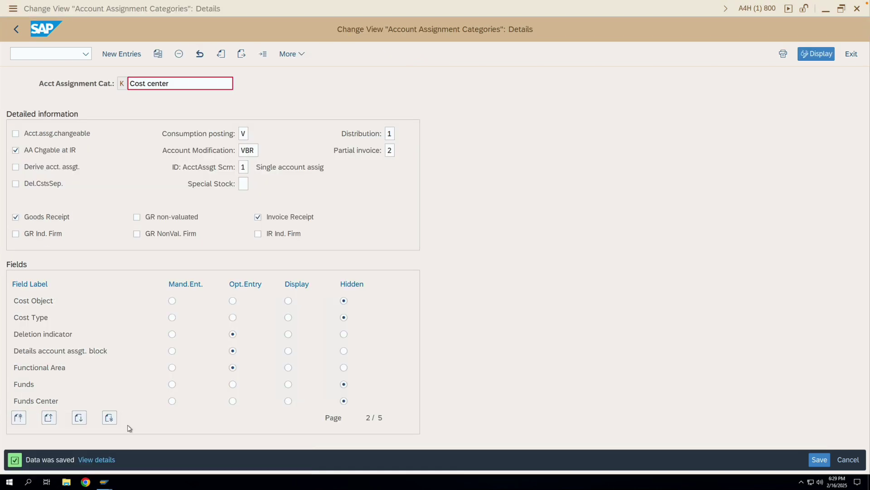
# - Tick Acct.assg.changeable for category K, then return to the Change Purchase Order window
pyautogui.click(54, 137)
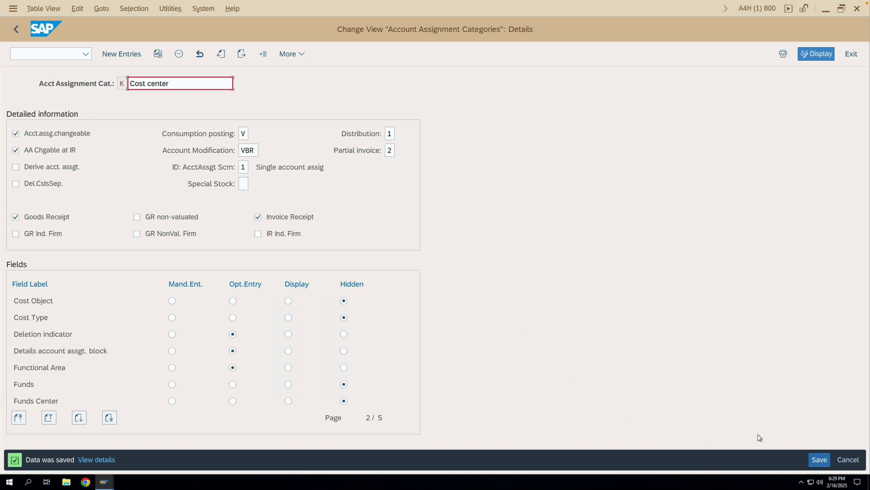
pyautogui.click(19, 33)
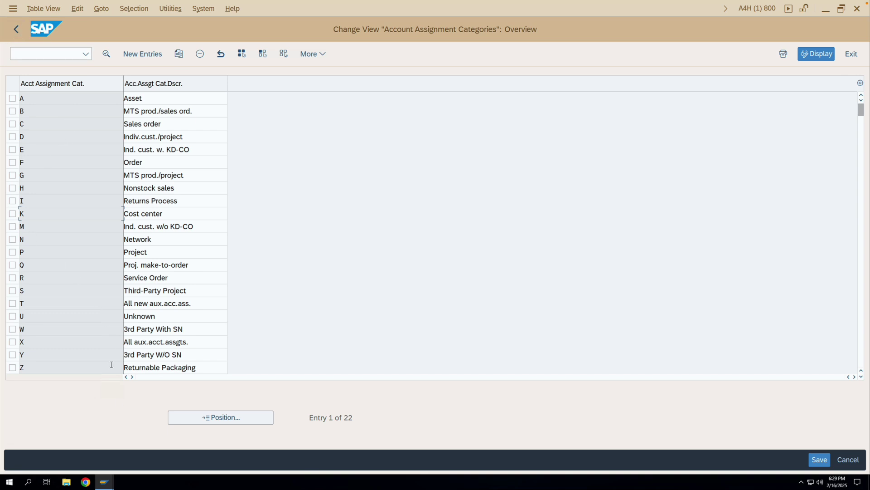
pyautogui.click(104, 481)
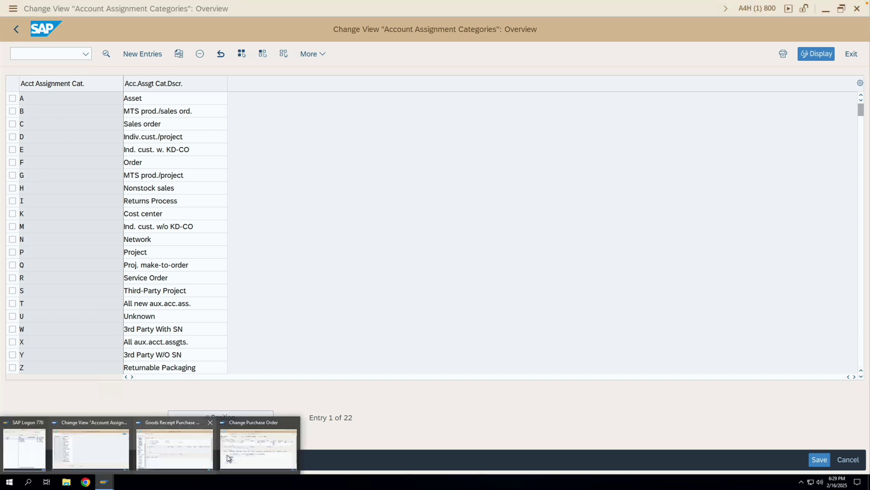
pyautogui.click(252, 455)
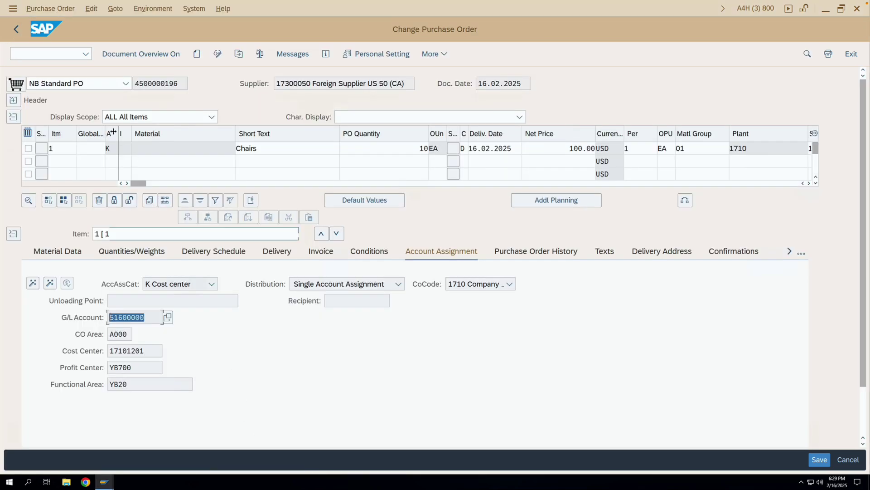
# - Start a new ME21N purchase order with the previously used supplier
pyautogui.click(15, 31)
pyautogui.click(86, 53)
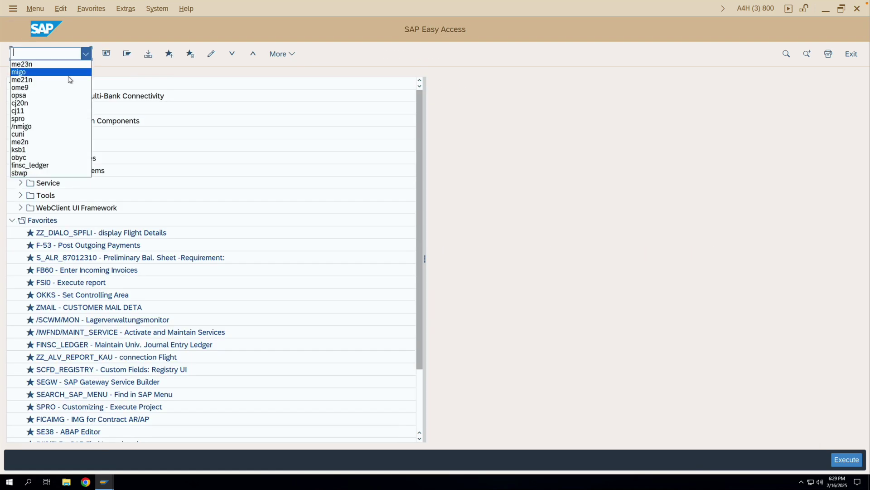
pyautogui.click(70, 80)
pyautogui.press('Return')
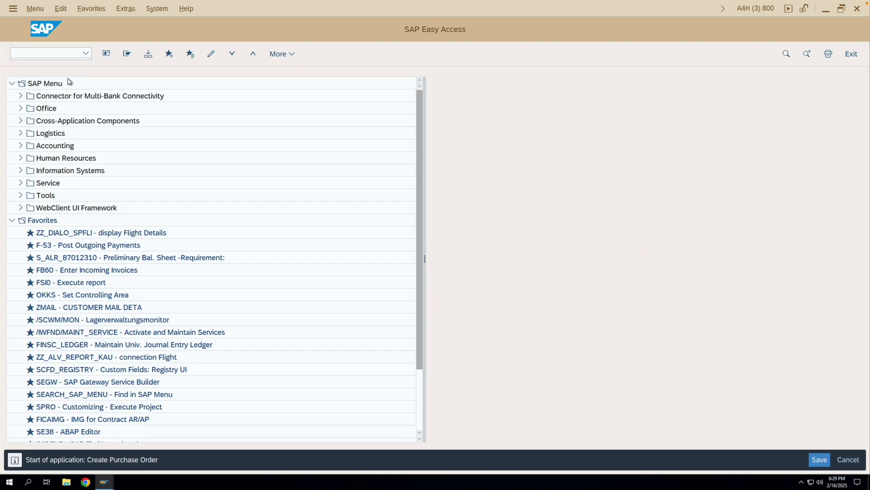
pyautogui.click(323, 90)
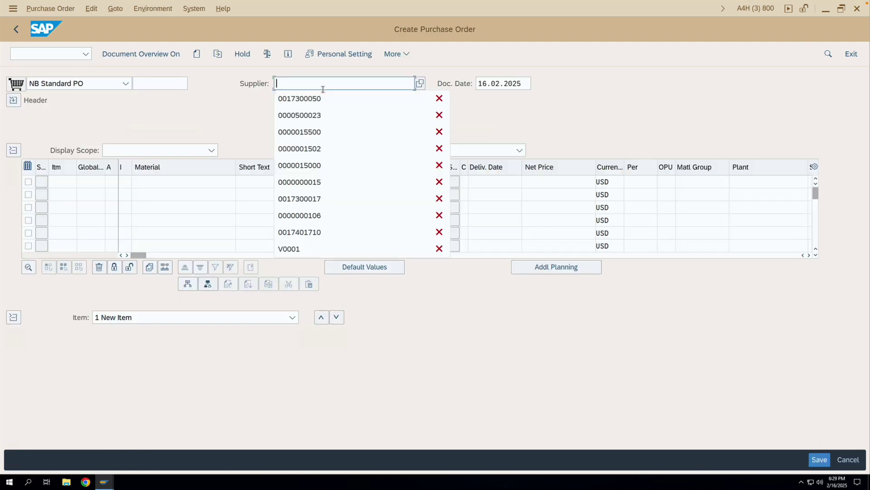
pyautogui.click(321, 97)
# - Enter item 1 as category K, Chairs, 10 EA at net price 100
pyautogui.click(132, 181)
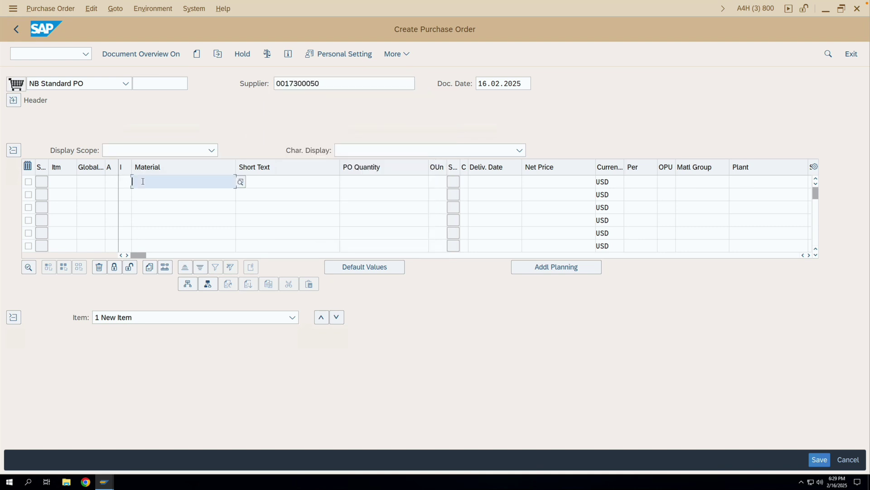
pyautogui.click(112, 182)
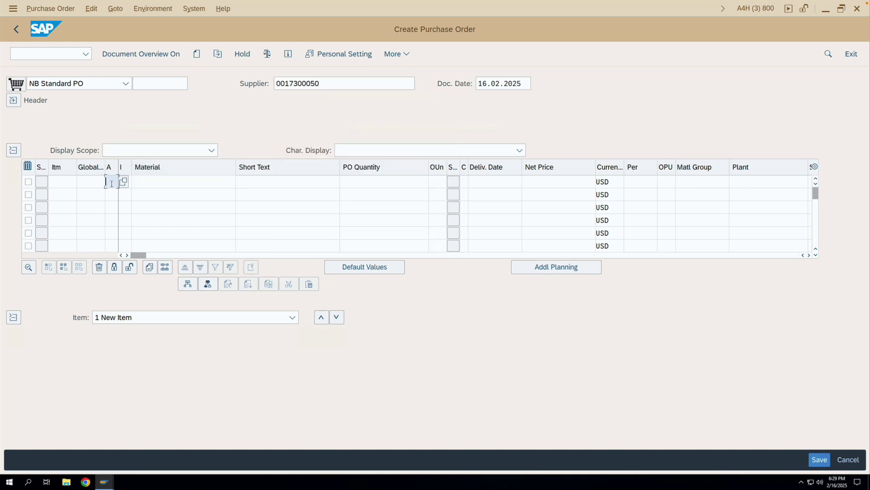
pyautogui.write('k')
pyautogui.click(255, 183)
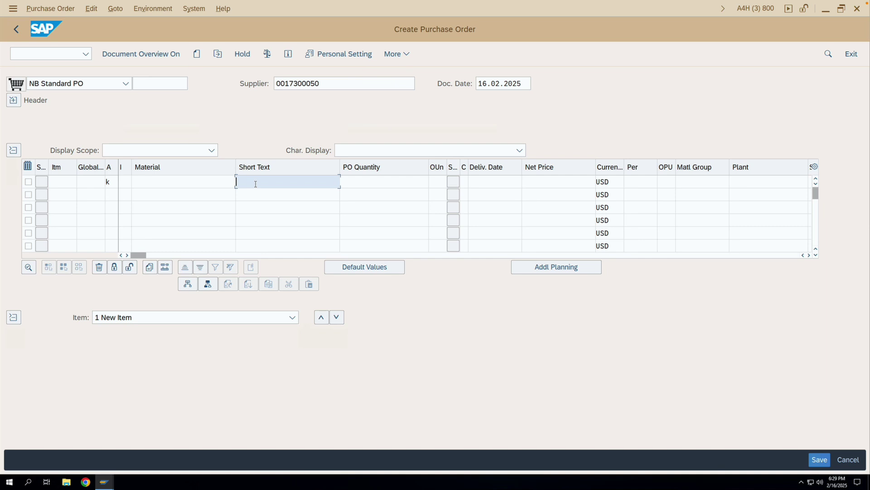
pyautogui.click(257, 196)
pyautogui.click(359, 184)
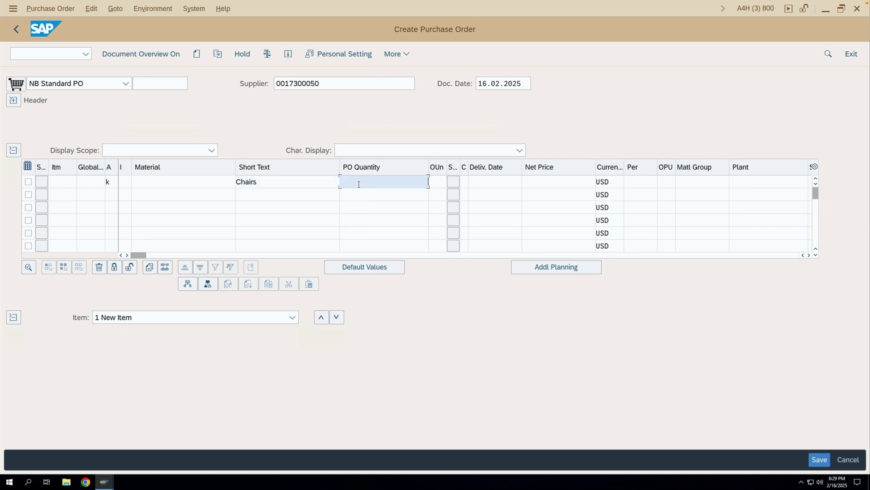
pyautogui.write('10')
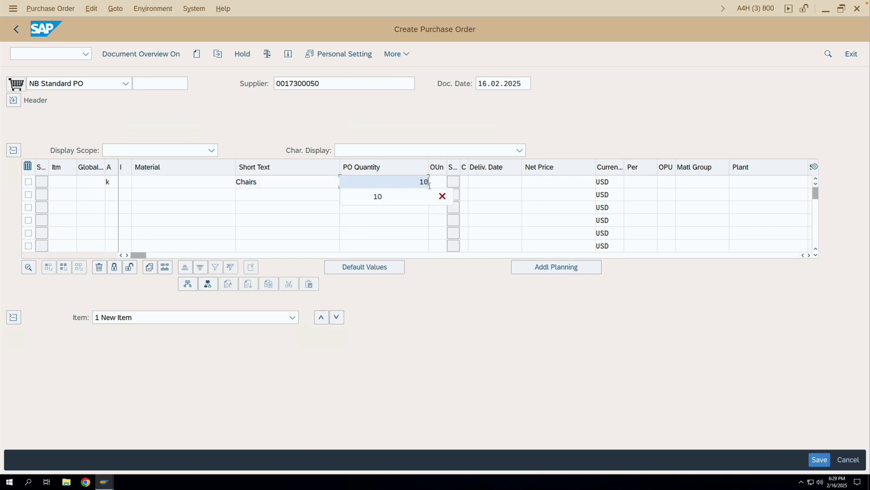
pyautogui.click(436, 184)
pyautogui.click(436, 196)
pyautogui.click(541, 184)
pyautogui.write('100')
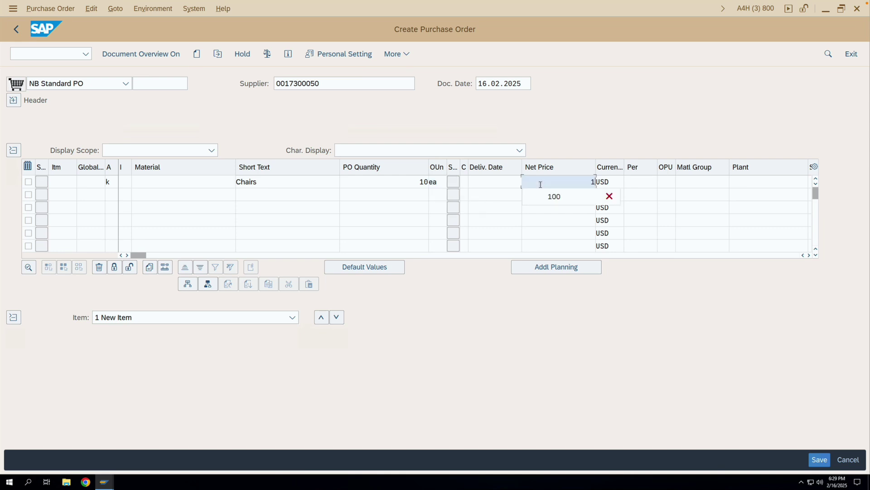
# - Set item 1's material group to 01 and plant to 1710
pyautogui.click(715, 189)
pyautogui.click(711, 183)
pyautogui.write('00')
pyautogui.click(707, 195)
pyautogui.click(754, 183)
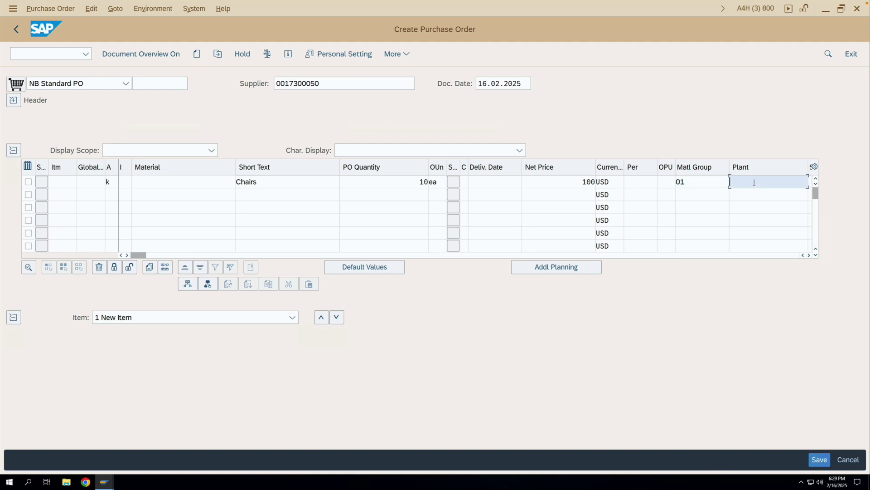
pyautogui.write('1')
pyautogui.click(750, 194)
pyautogui.press('Return')
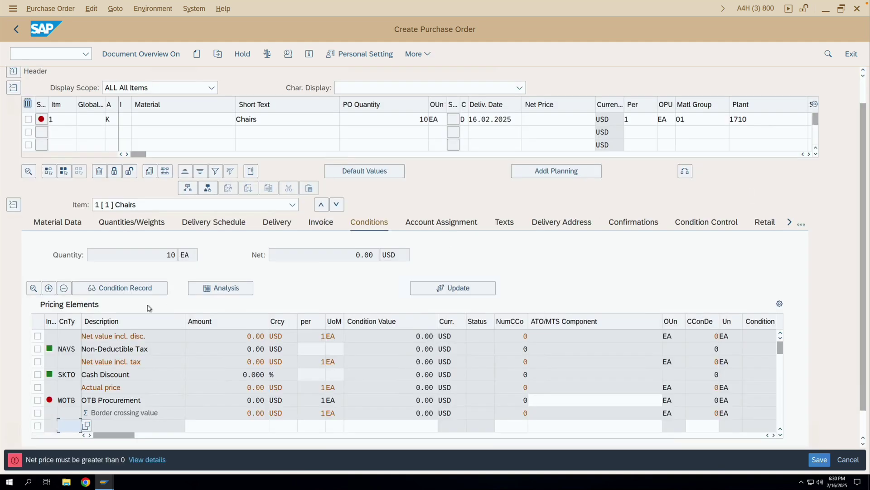
# - Add a PB00 gross price condition of 100 to the Chairs item
pyautogui.press('BackSpace')
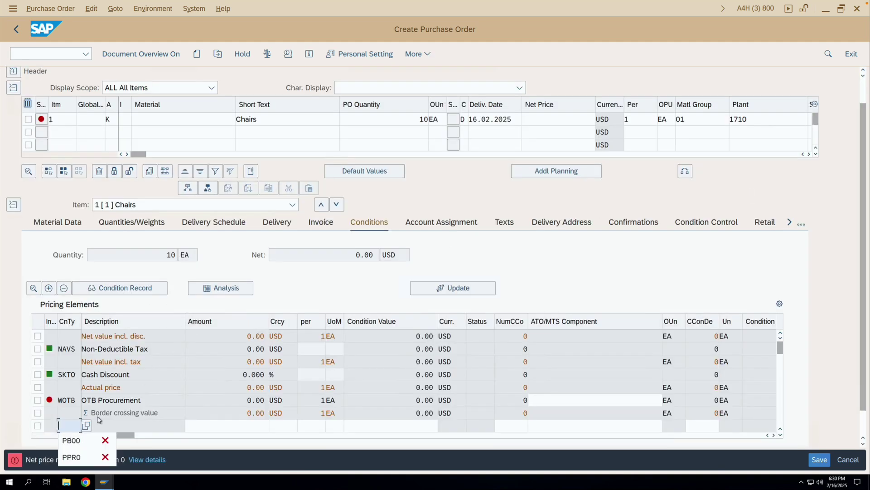
pyautogui.click(72, 440)
pyautogui.click(214, 426)
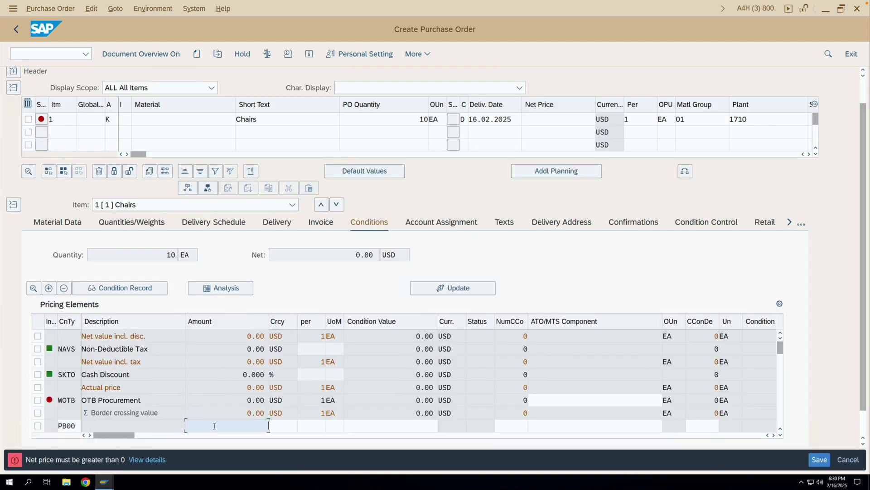
pyautogui.write('100')
pyautogui.press('Return')
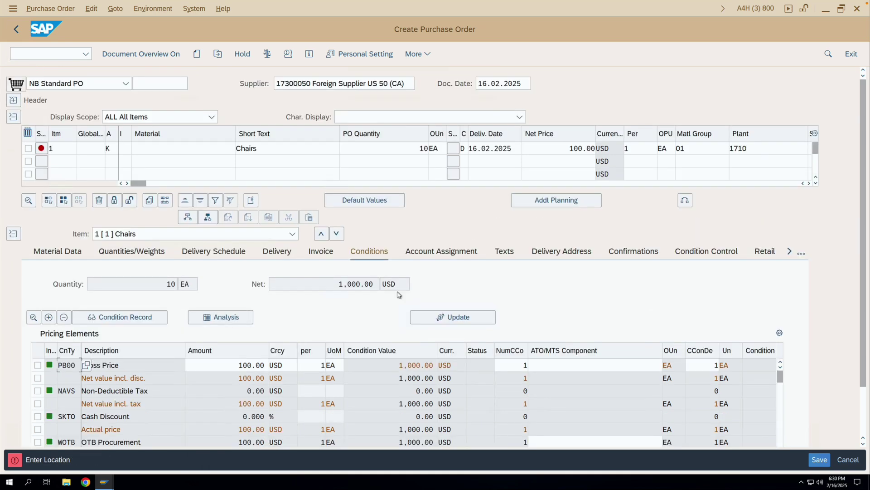
# - Set item 1's storage location to 1710
pyautogui.click(809, 183)
pyautogui.click(809, 183)
pyautogui.click(511, 149)
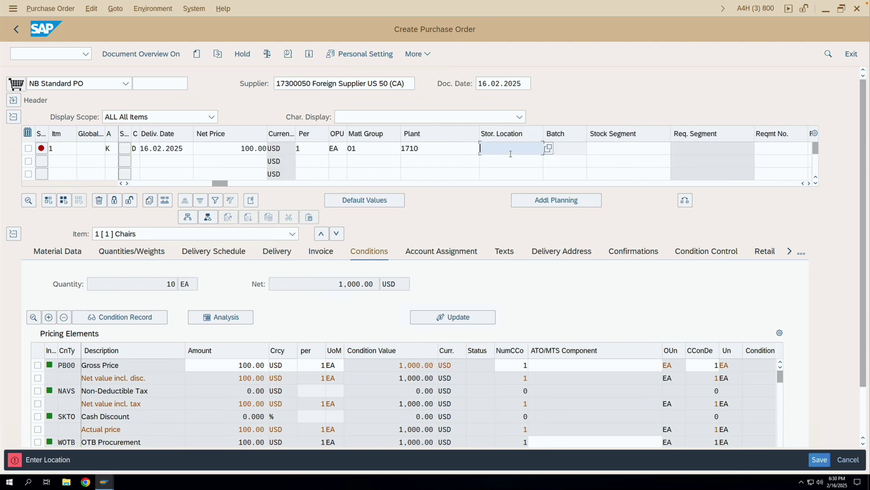
pyautogui.click(511, 166)
pyautogui.press('Return')
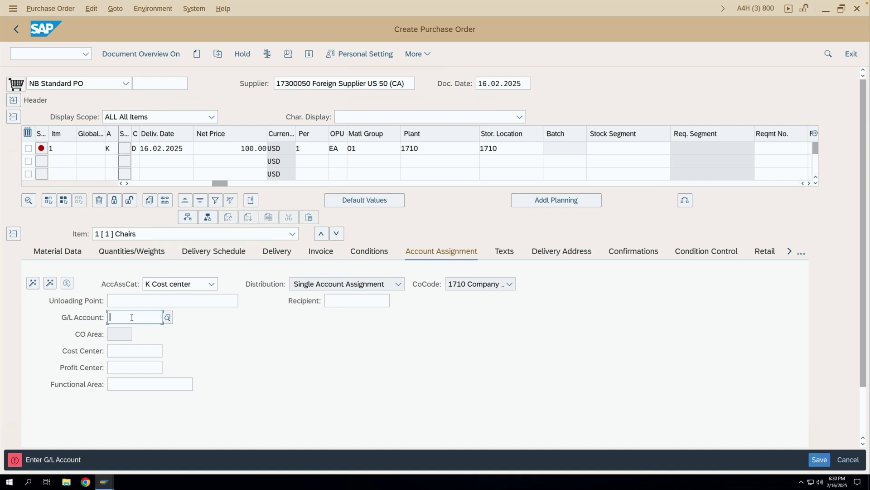
# - Fill G/L account 51600000 and cost center 17101201 on the Chairs item
pyautogui.click(131, 317)
pyautogui.click(127, 333)
pyautogui.click(128, 348)
pyautogui.click(133, 366)
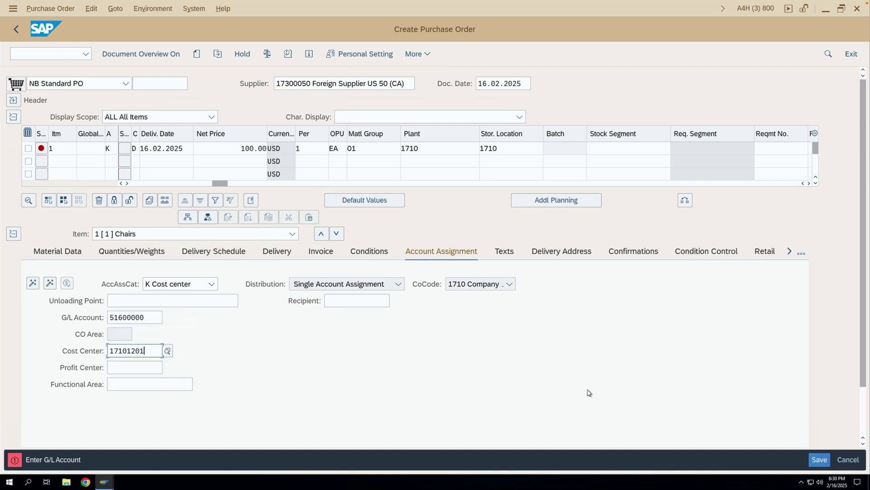
pyautogui.click(817, 459)
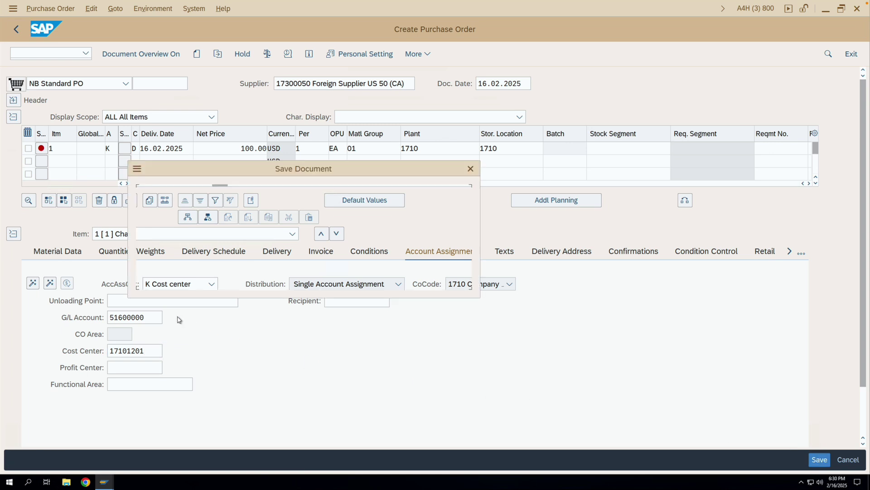
pyautogui.click(194, 273)
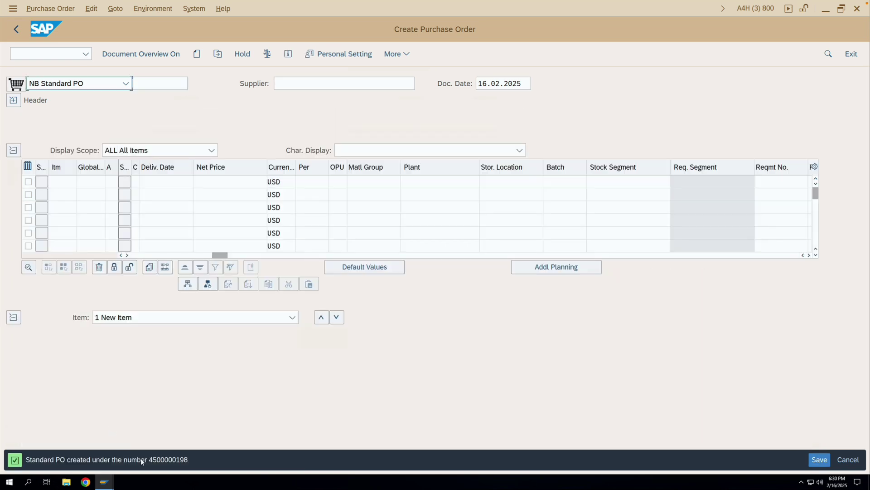
pyautogui.moveTo(148, 459); pyautogui.dragTo(187, 461)
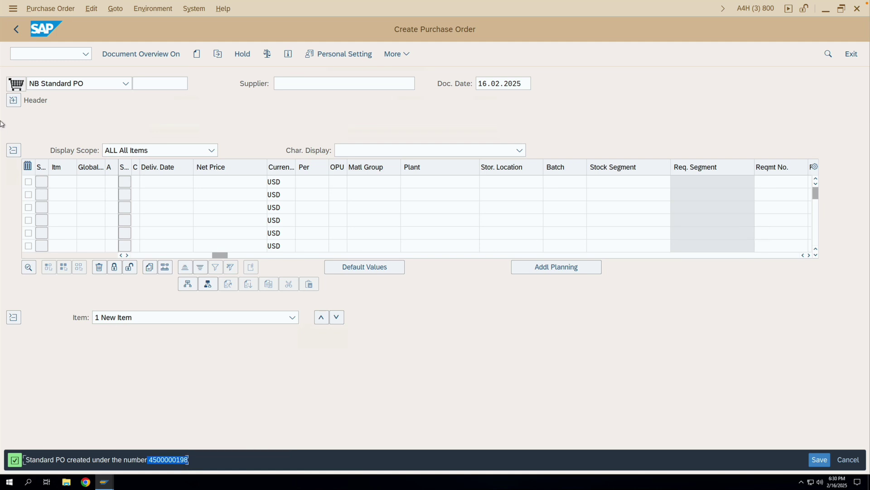
pyautogui.click(18, 32)
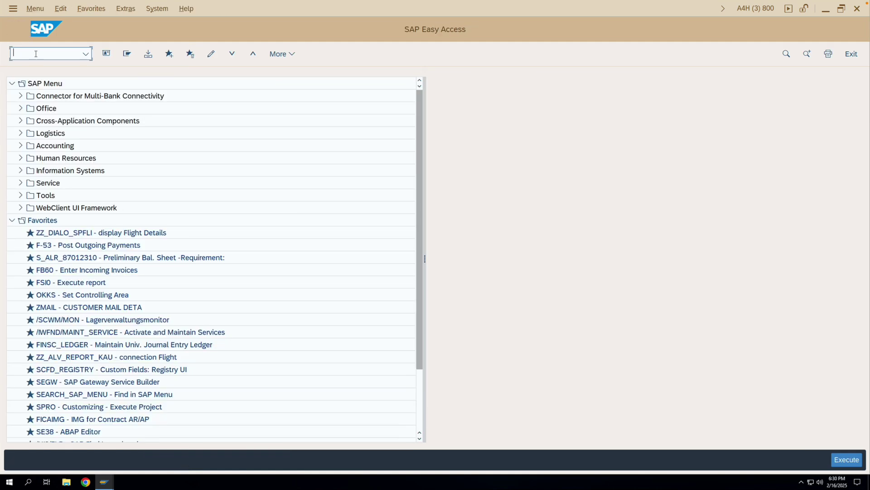
pyautogui.write('migo')
pyautogui.press('Return')
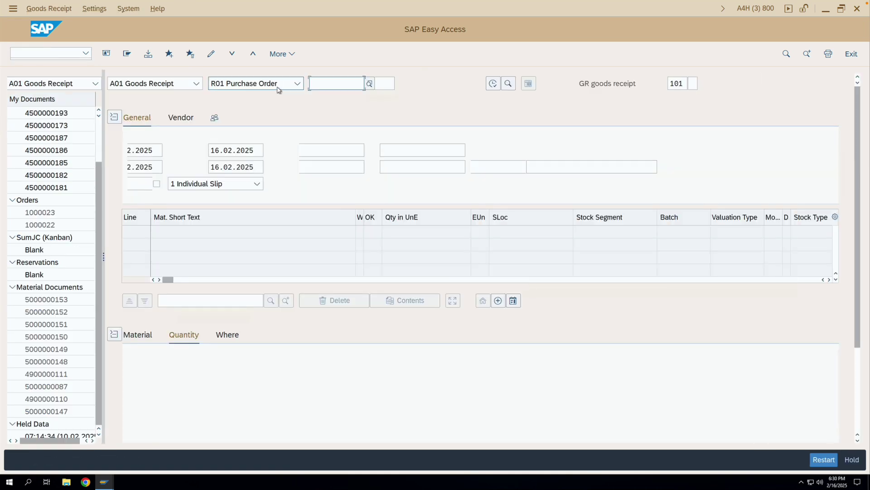
pyautogui.write('450000019')
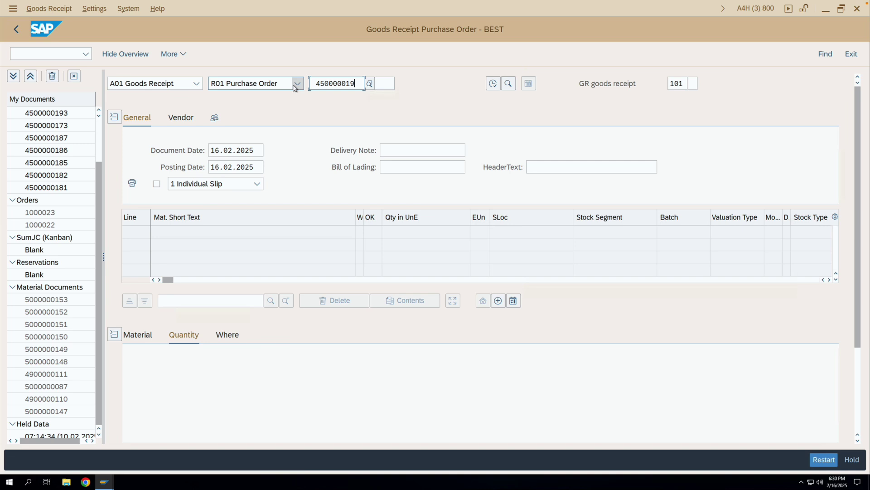
pyautogui.write('8')
pyautogui.press('Return')
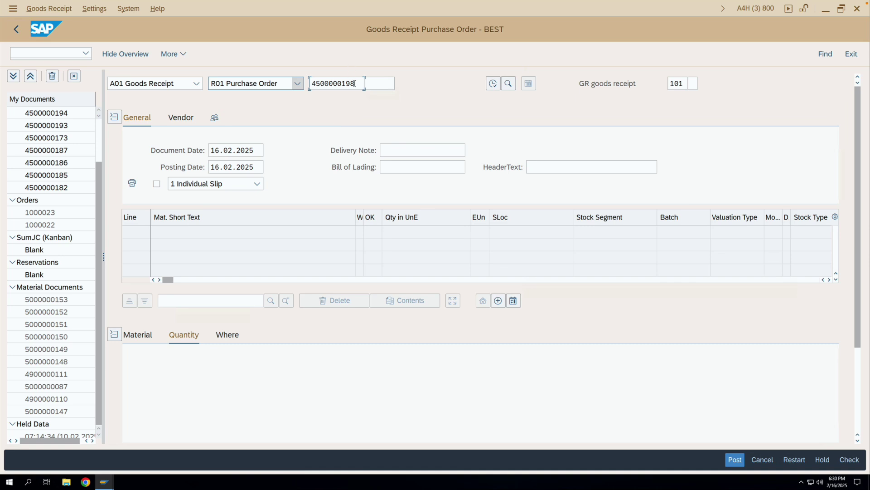
pyautogui.press('Return')
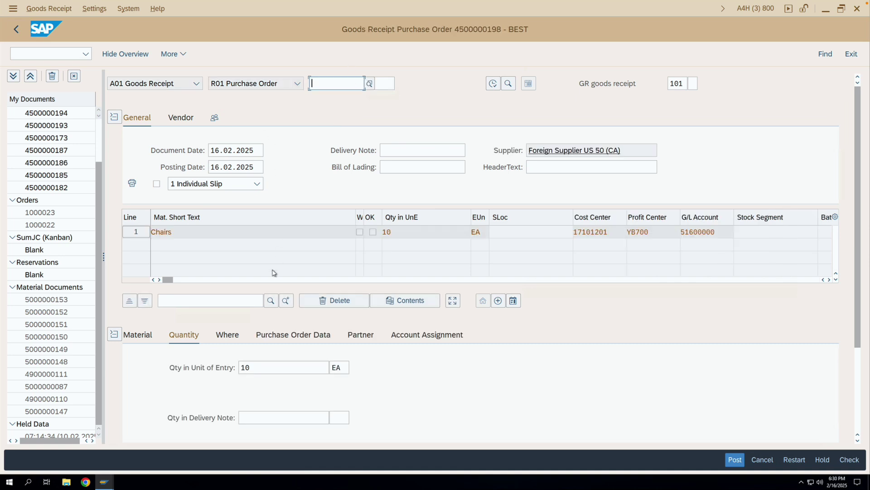
pyautogui.click(239, 368)
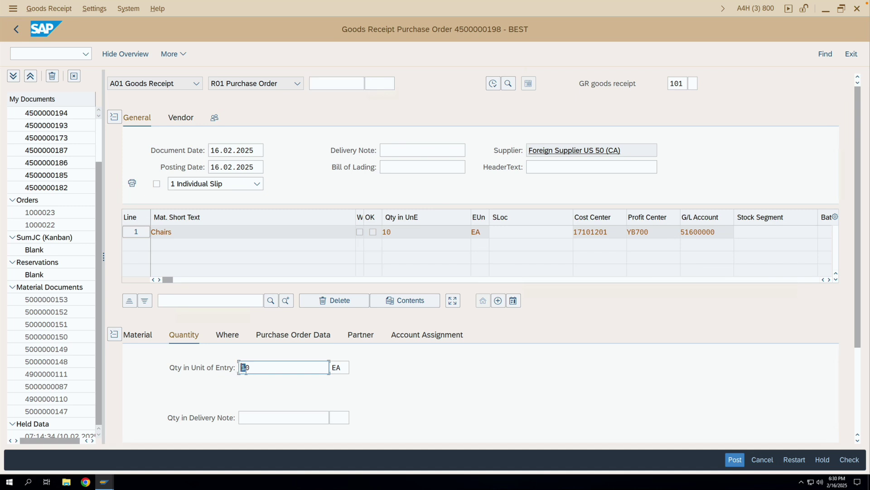
pyautogui.press('Delete')
pyautogui.press('Delete')
pyautogui.write('5')
pyautogui.press('Return')
pyautogui.scroll(-3, 202, 319)
pyautogui.click(185, 416)
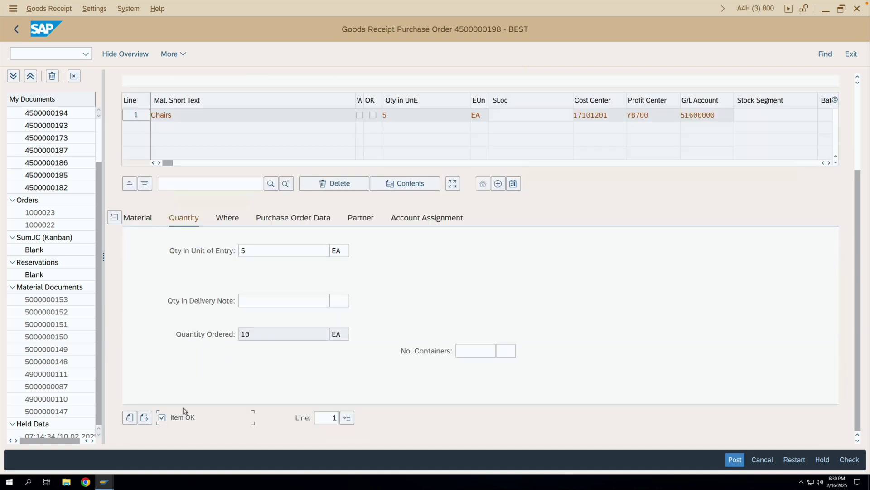
pyautogui.click(735, 461)
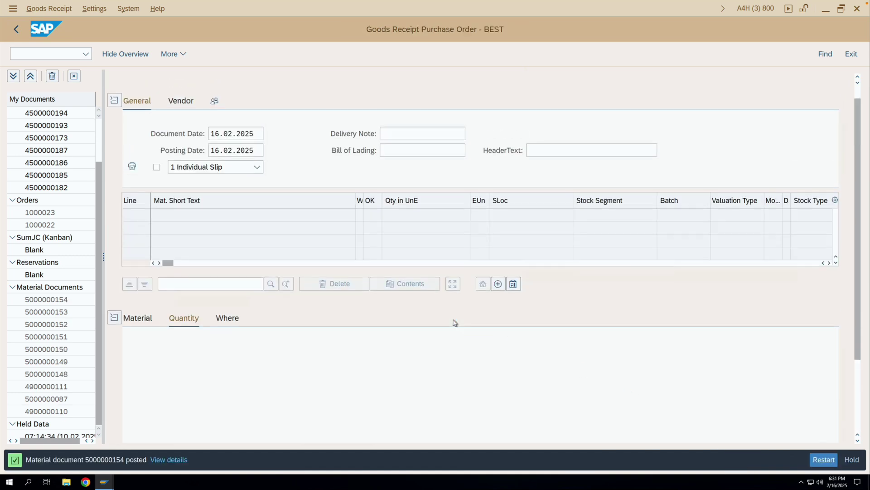
pyautogui.click(16, 29)
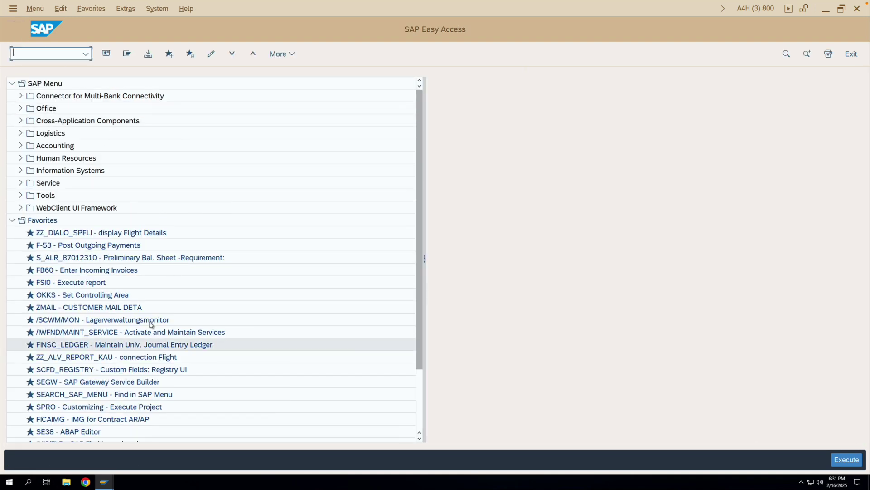
pyautogui.write('me22')
pyautogui.press('Return')
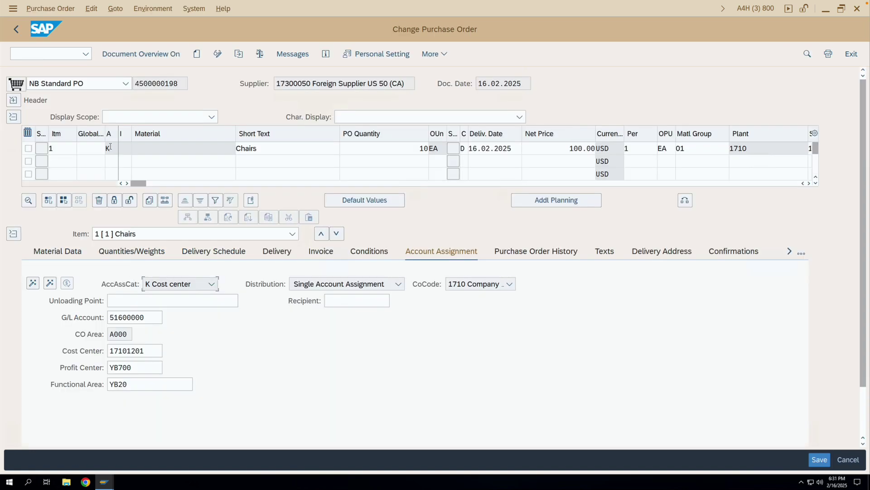
pyautogui.moveTo(145, 350); pyautogui.dragTo(109, 352)
pyautogui.moveTo(146, 317); pyautogui.dragTo(109, 316)
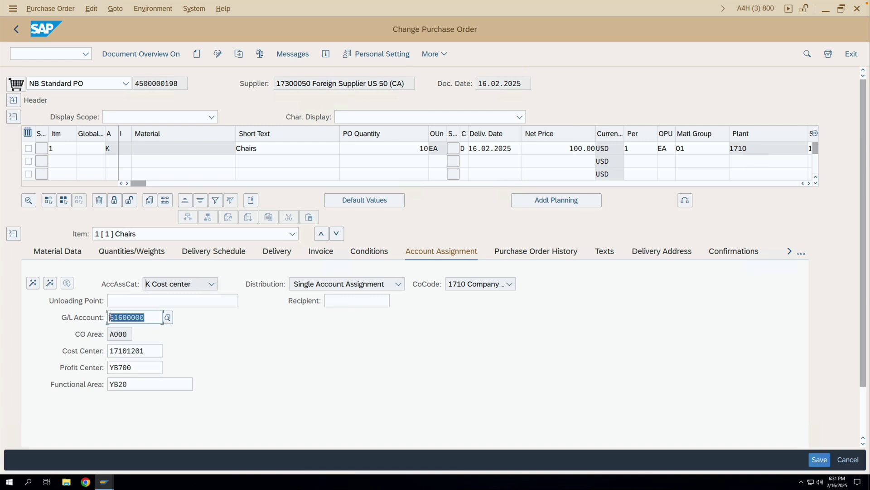
# - Review the PO history's 5-unit goods receipt, then return to the account assignment categories window
pyautogui.click(511, 253)
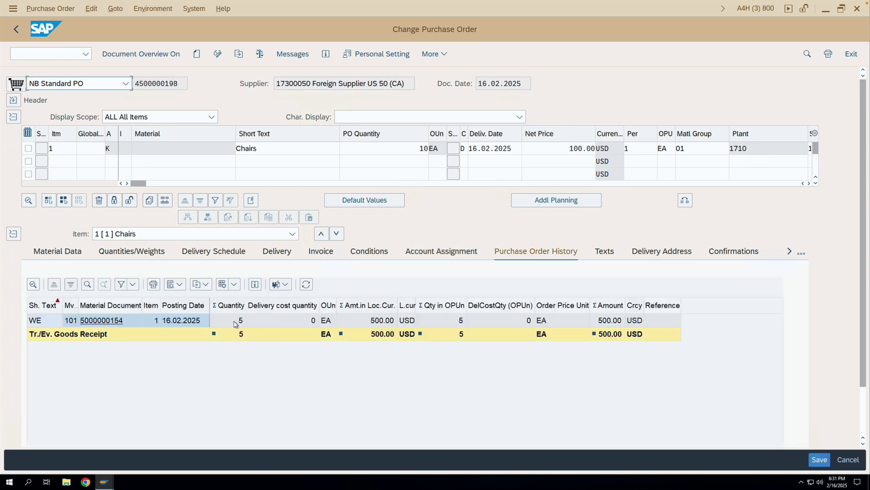
pyautogui.click(236, 322)
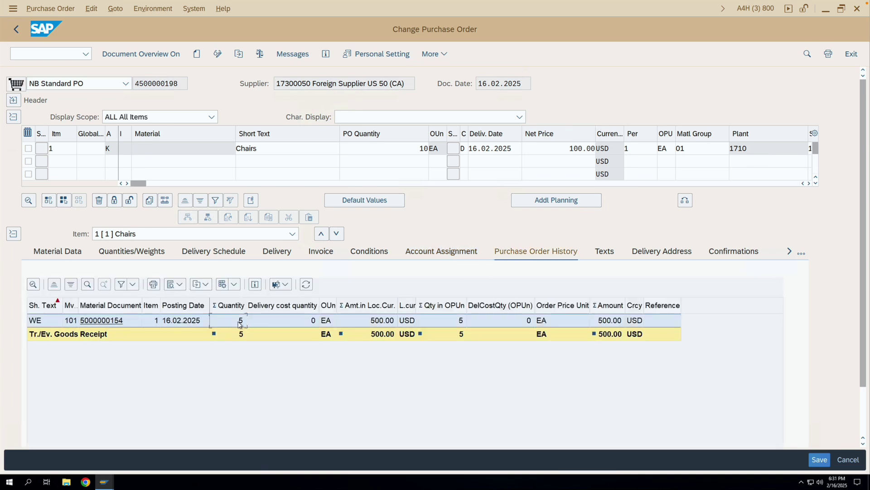
pyautogui.click(420, 253)
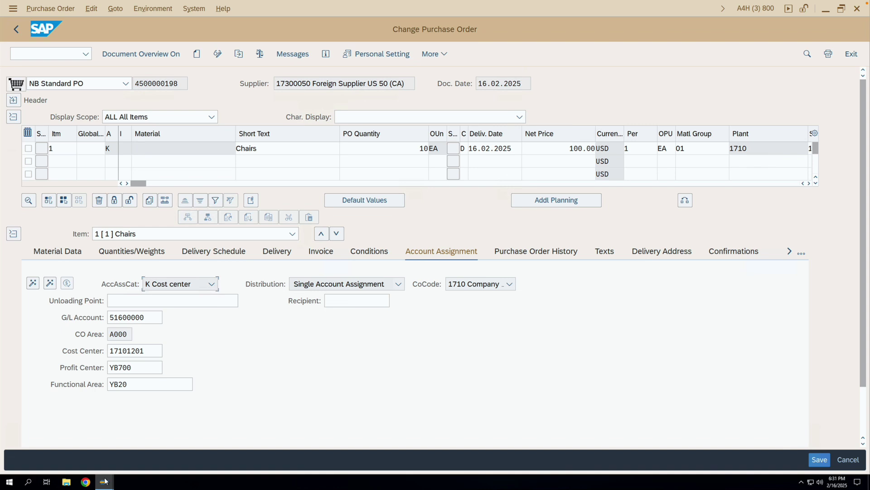
pyautogui.moveTo(105, 480)
pyautogui.click(116, 455)
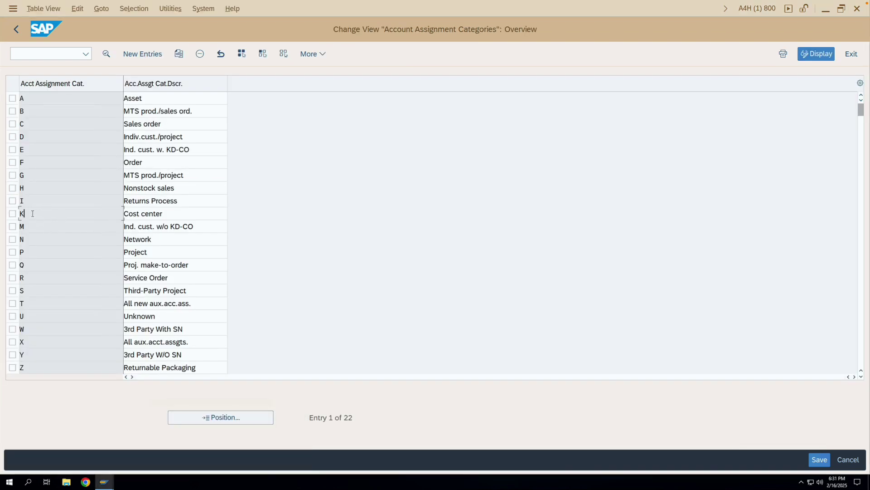
# - View category K (Cost center) details, then return to the 22-entry categories overview
pyautogui.doubleClick(32, 215)
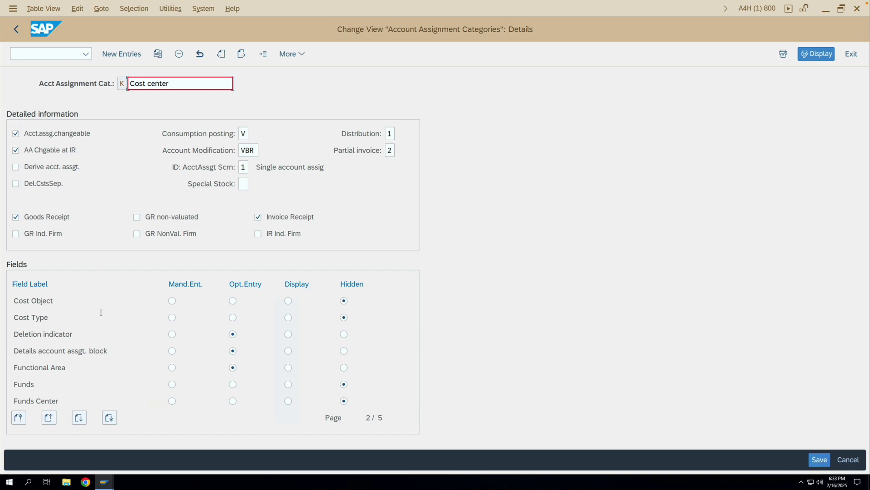
pyautogui.click(16, 29)
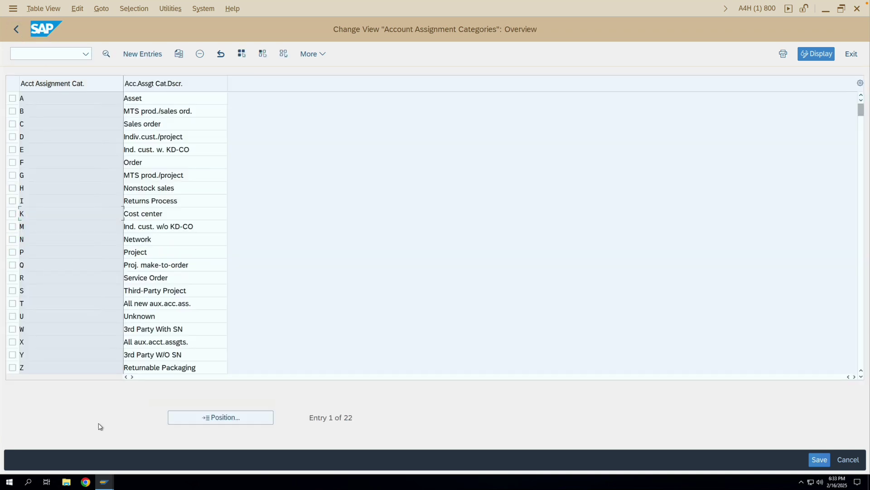
pyautogui.click(105, 481)
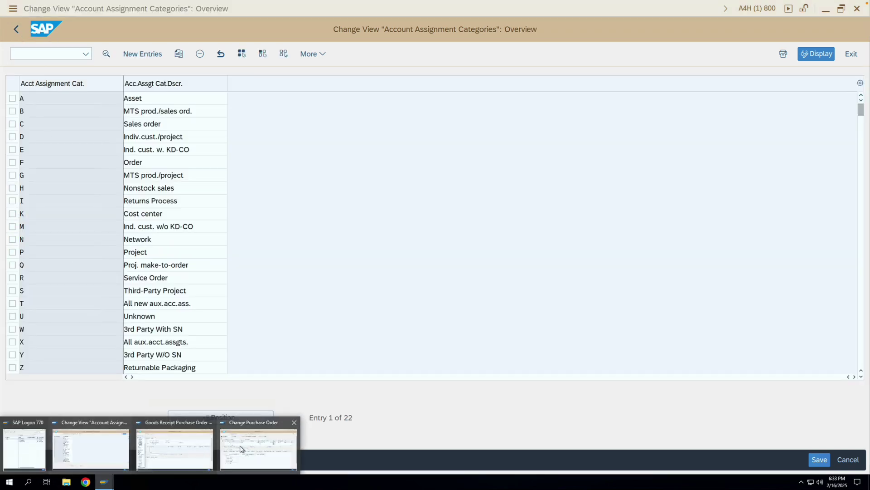
pyautogui.click(258, 449)
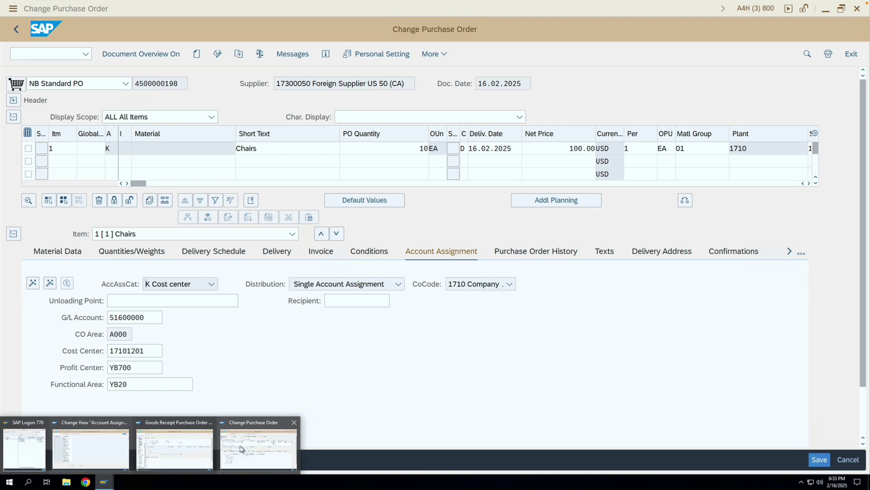
pyautogui.click(41, 149)
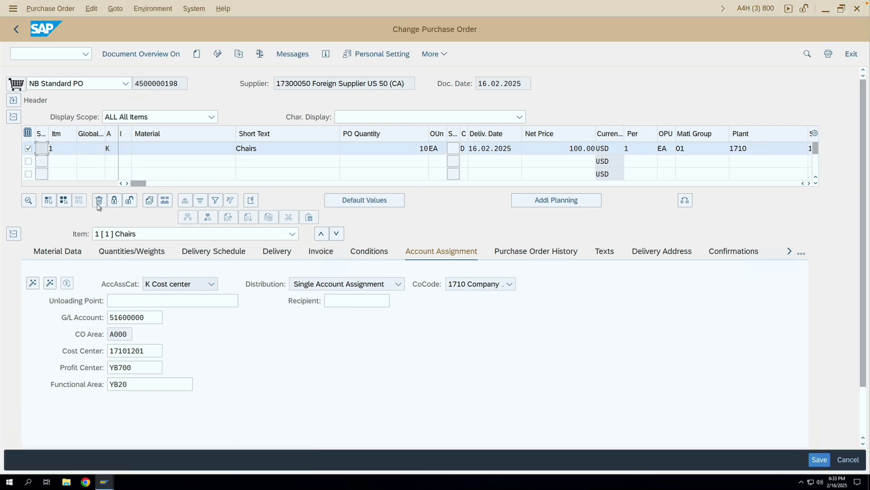
pyautogui.click(150, 203)
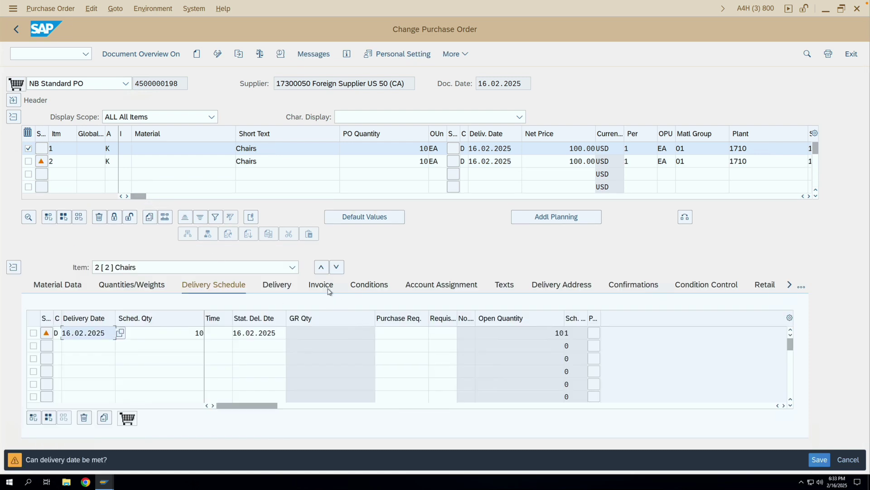
pyautogui.click(285, 289)
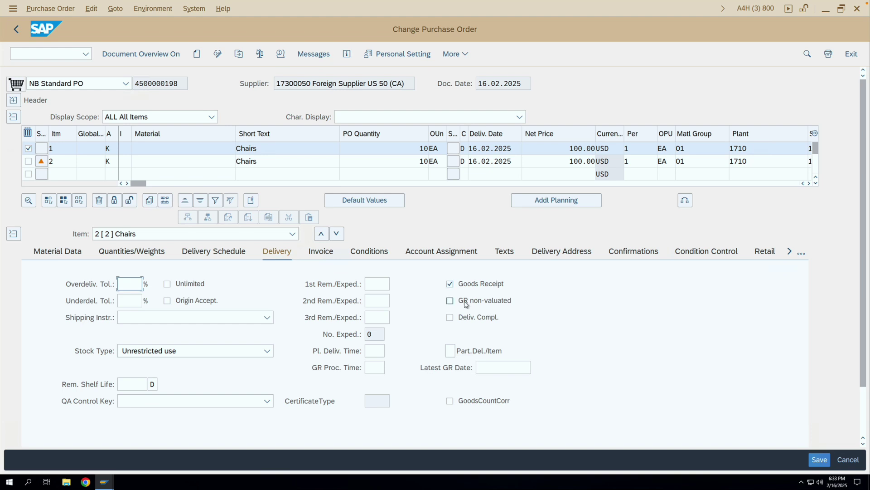
pyautogui.click(467, 303)
pyautogui.click(819, 459)
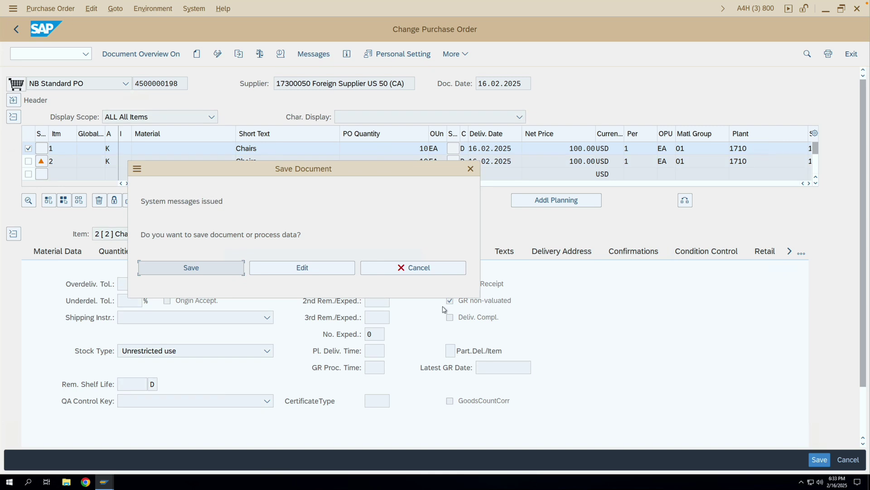
pyautogui.click(230, 273)
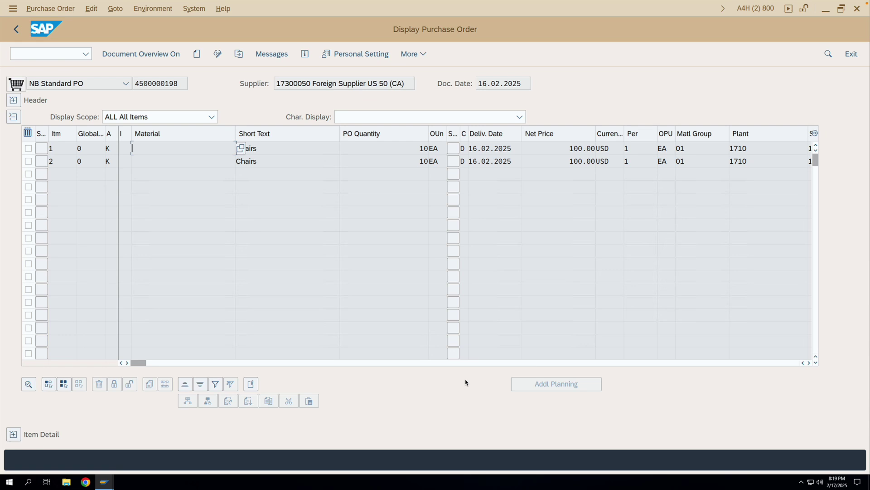
pyautogui.click(181, 85)
pyautogui.moveTo(182, 85); pyautogui.dragTo(136, 84)
pyautogui.hotkey('ctrl', 'c')
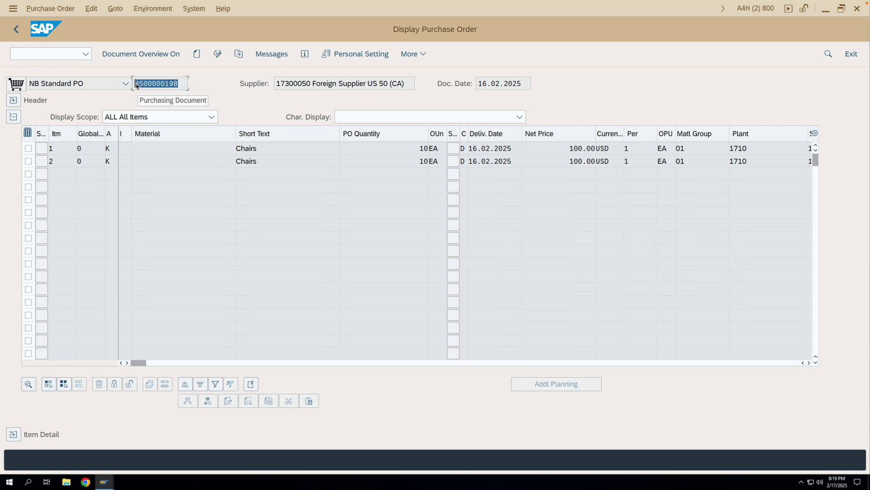
pyautogui.click(67, 57)
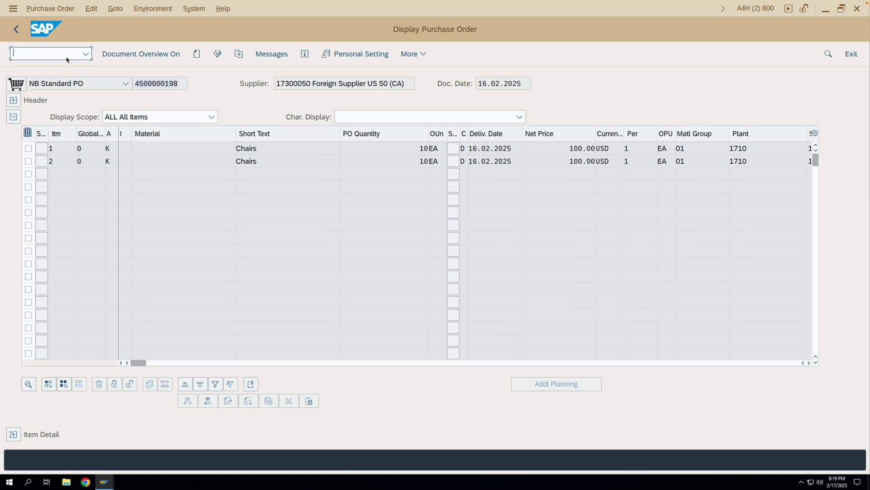
pyautogui.write('/omigo')
pyautogui.press('Return')
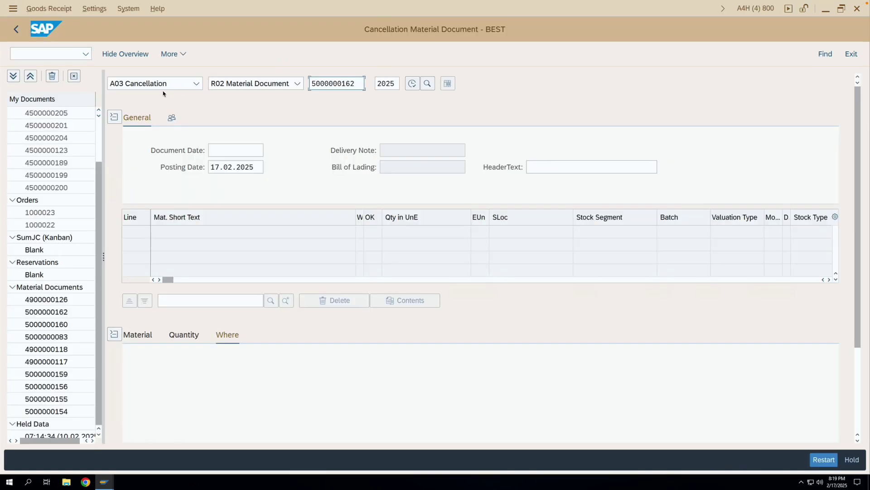
pyautogui.click(182, 88)
pyautogui.click(171, 114)
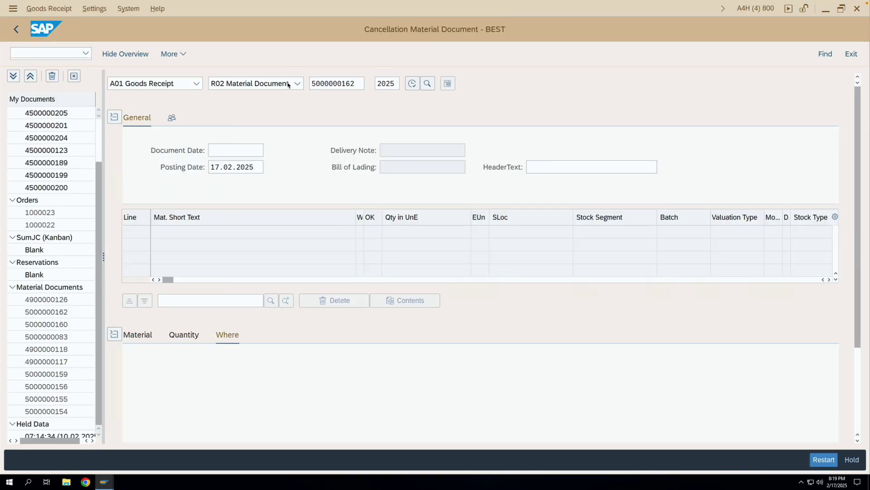
pyautogui.click(325, 86)
pyautogui.hotkey('ctrl', 'v')
pyautogui.click(381, 85)
pyautogui.write('2')
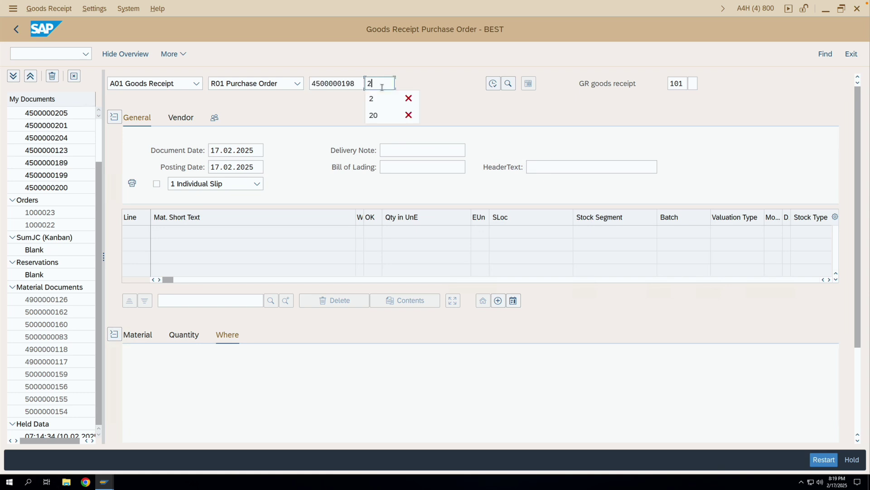
pyautogui.press('Return')
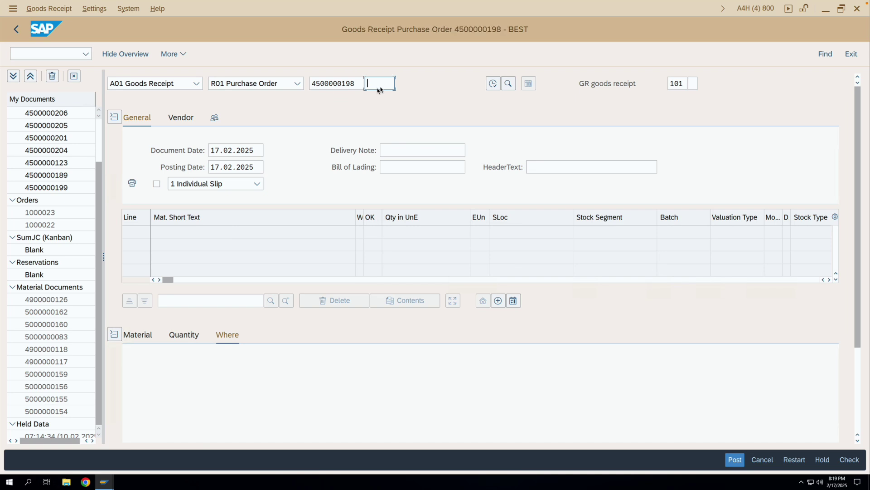
pyautogui.scroll(-3, 295, 332)
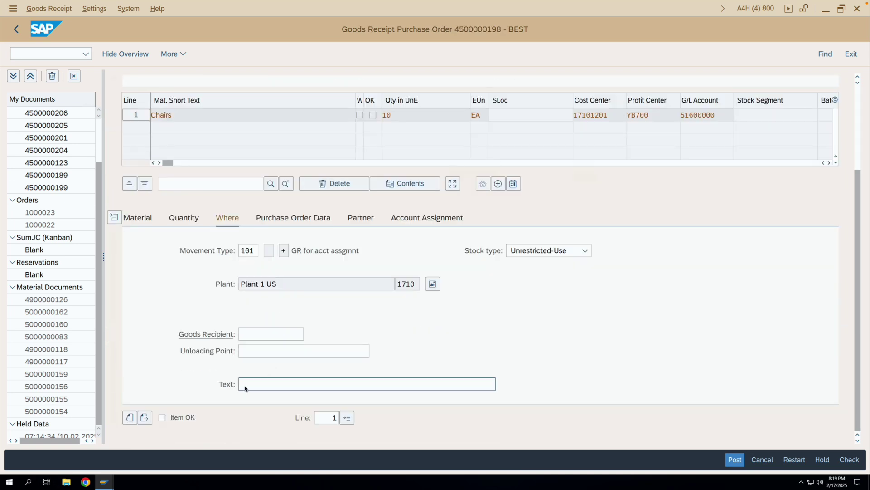
pyautogui.click(183, 417)
pyautogui.click(198, 223)
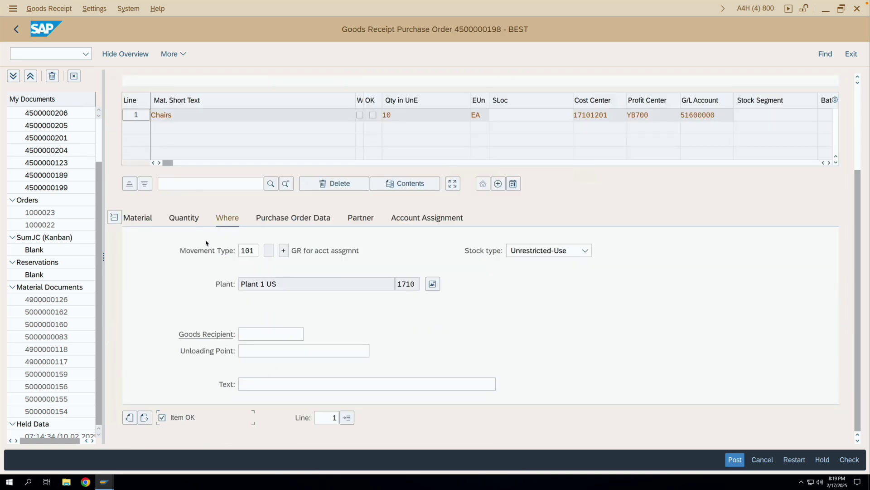
pyautogui.moveTo(252, 254); pyautogui.dragTo(237, 255)
pyautogui.write('5')
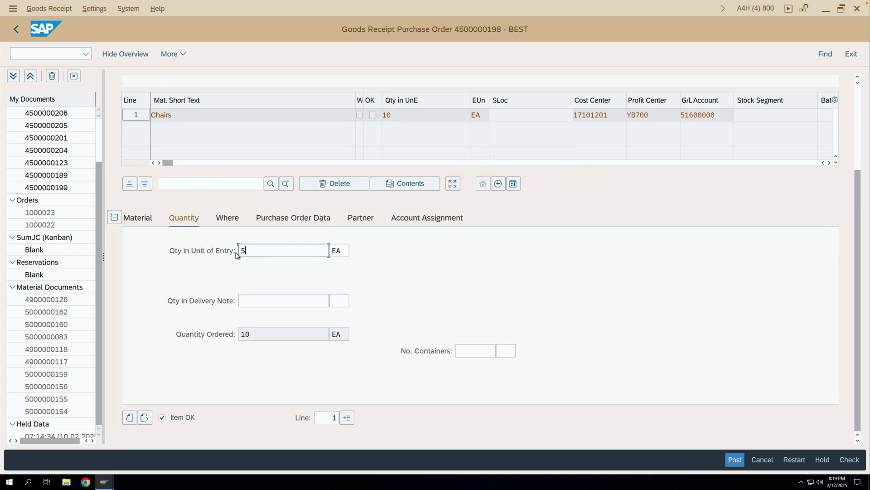
pyautogui.click(733, 460)
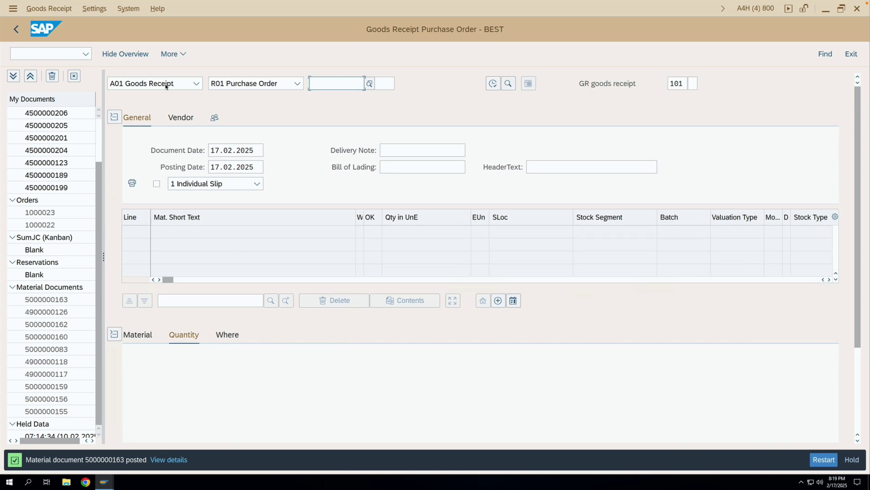
pyautogui.click(197, 84)
pyautogui.click(162, 133)
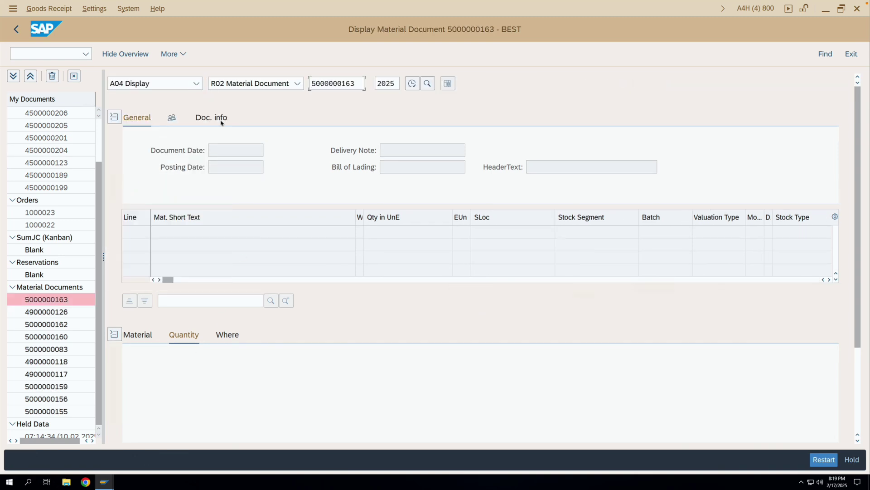
pyautogui.click(248, 119)
pyautogui.click(527, 150)
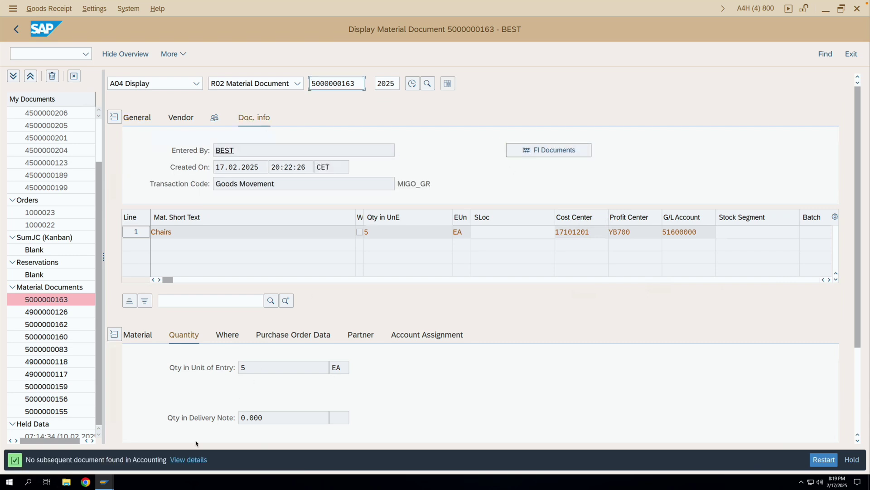
pyautogui.click(185, 461)
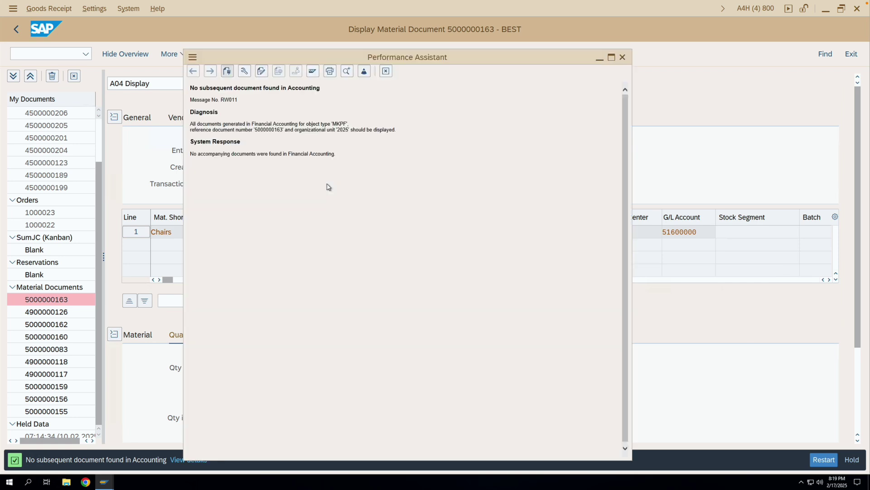
pyautogui.click(386, 72)
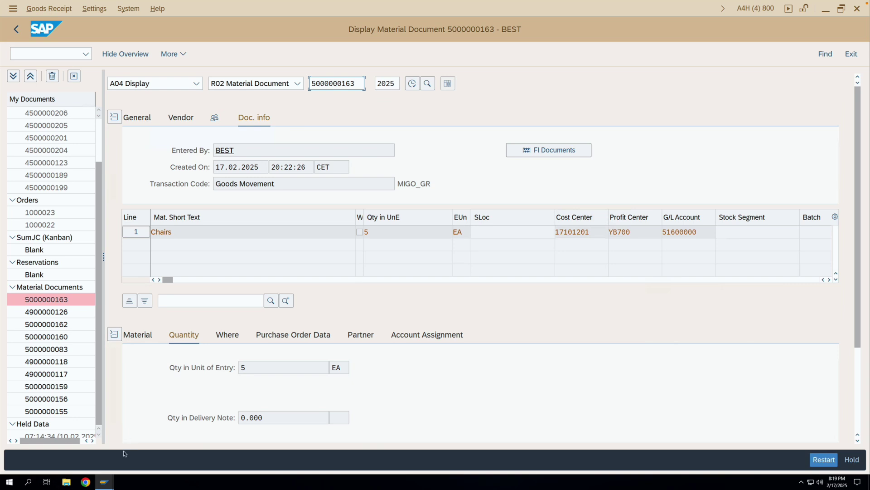
pyautogui.click(107, 479)
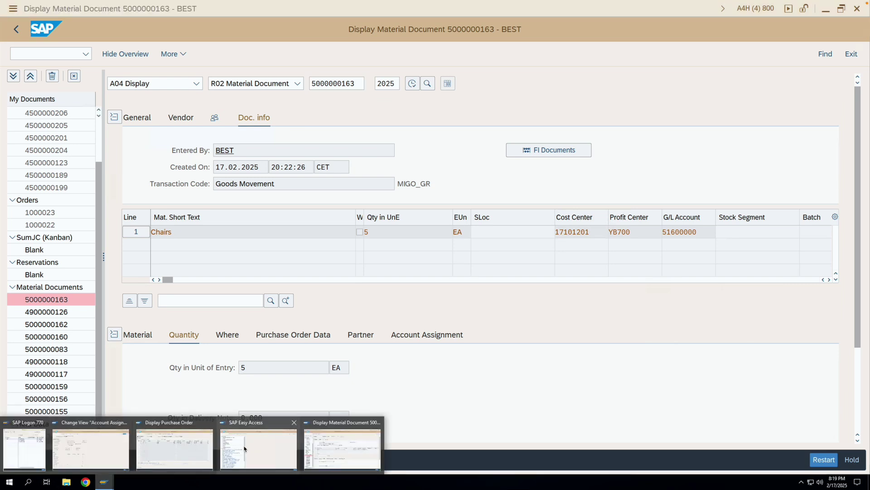
# - Check that PO item 2's Delivery tab shows GR non-valuated ticked
pyautogui.click(177, 450)
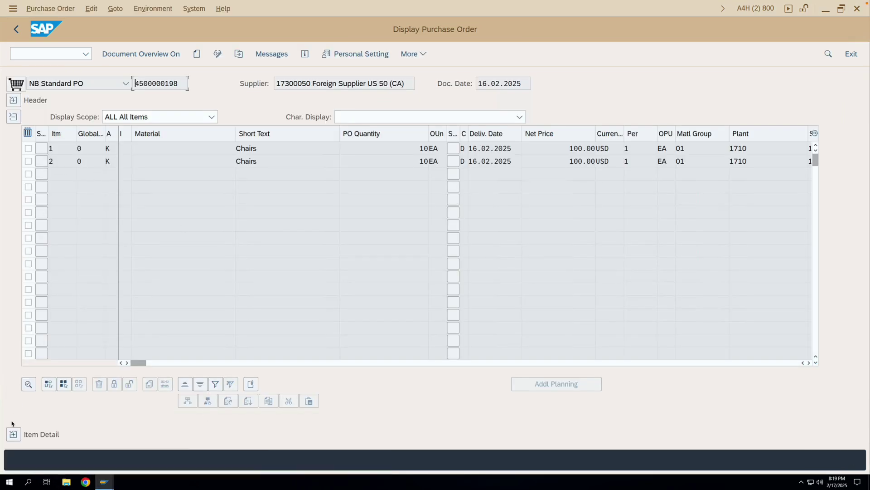
pyautogui.click(13, 435)
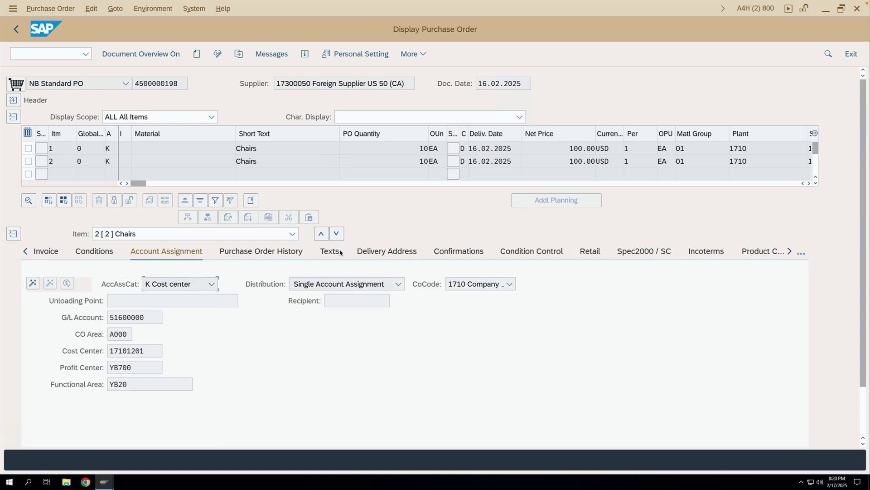
pyautogui.click(802, 253)
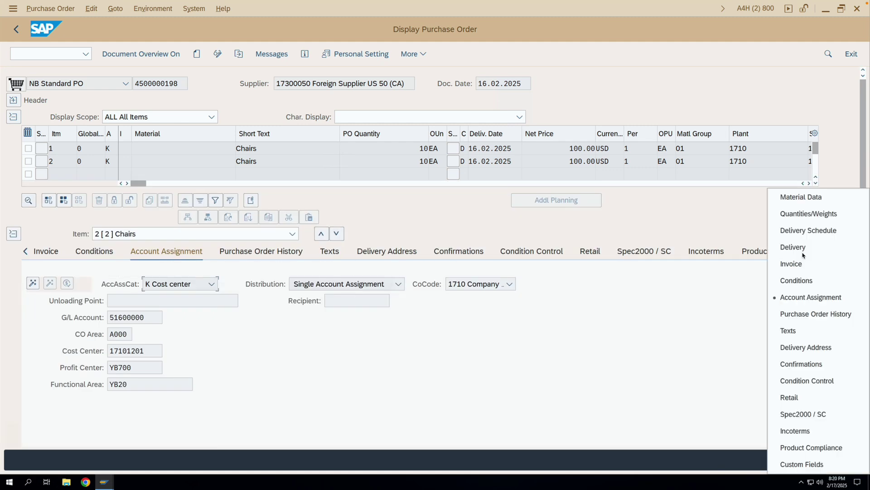
pyautogui.click(802, 252)
pyautogui.click(471, 305)
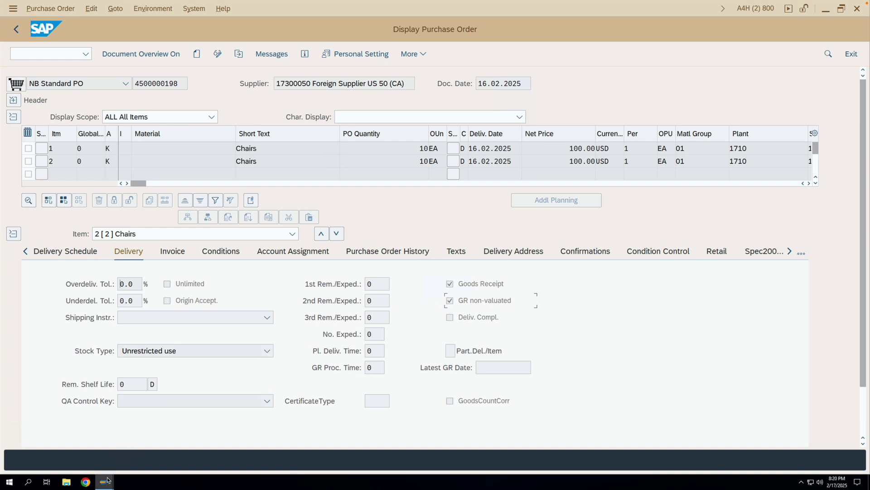
# - Review the account assignment categories window, then open a new SAP window with miro
pyautogui.moveTo(104, 481)
pyautogui.click(101, 437)
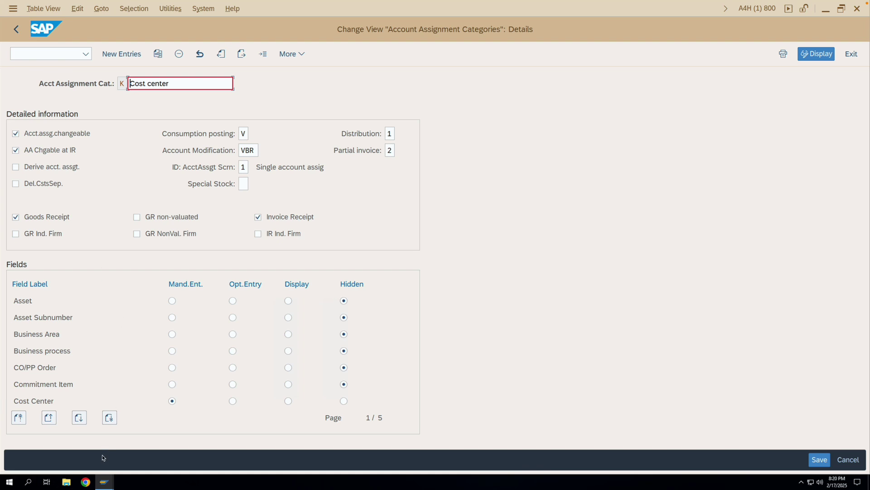
pyautogui.moveTo(106, 479)
pyautogui.click(347, 440)
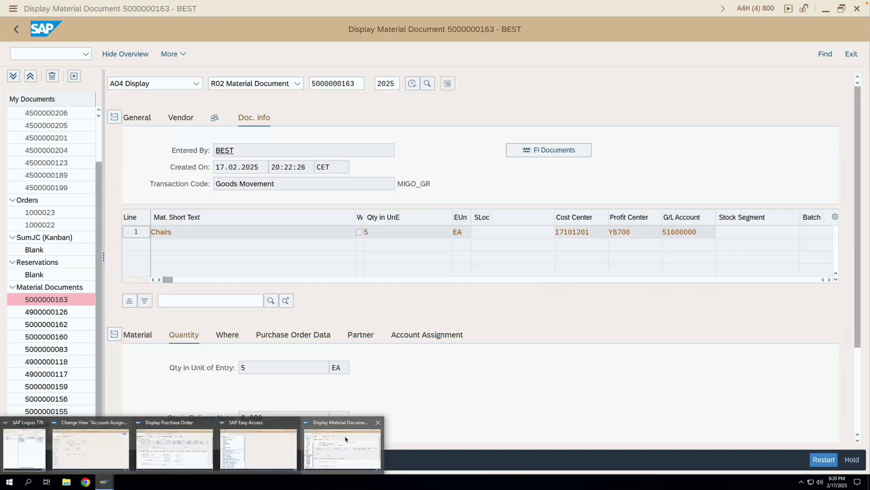
pyautogui.click(13, 9)
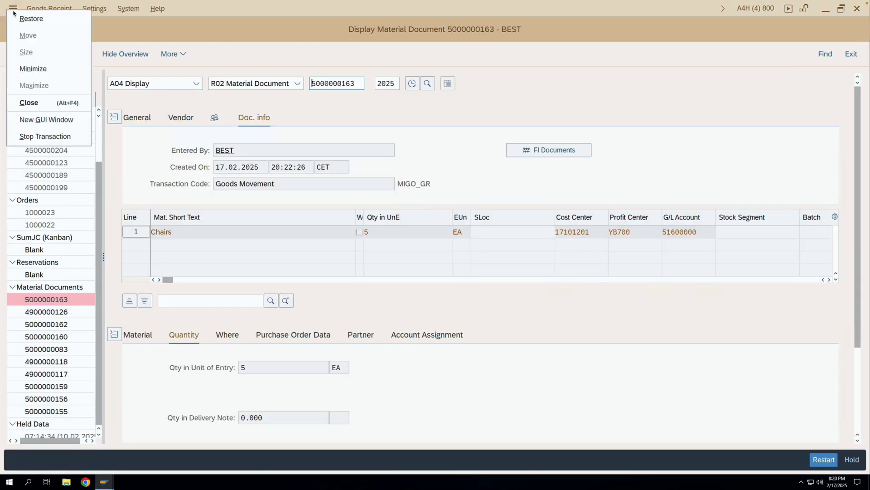
pyautogui.click(38, 120)
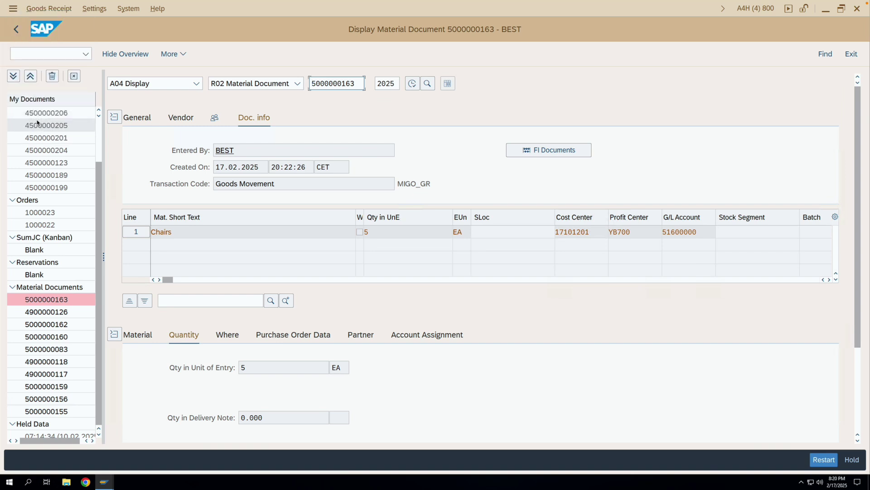
pyautogui.write('miro')
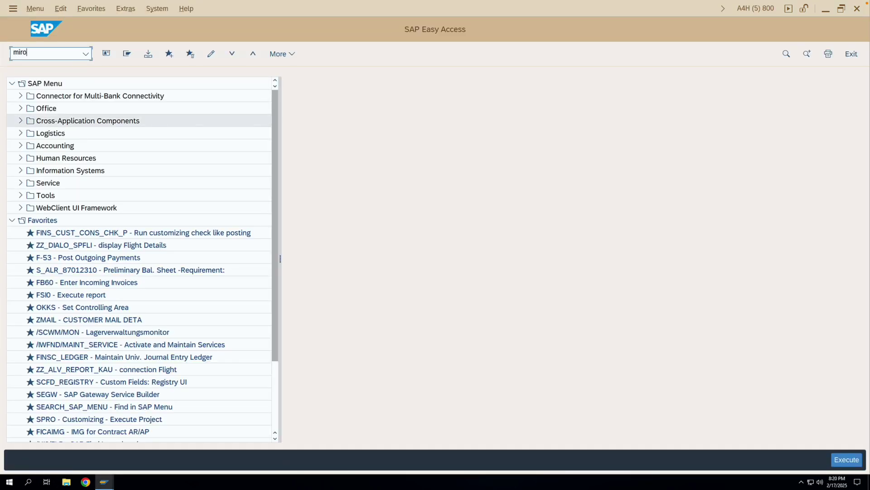
pyautogui.press('Return')
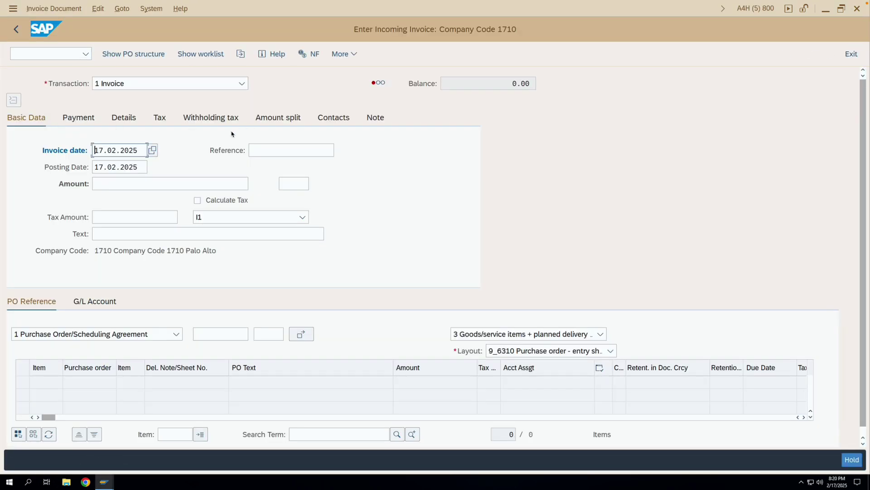
pyautogui.click(225, 338)
pyautogui.hotkey('ctrl', 'v')
pyautogui.click(266, 337)
pyautogui.write('2')
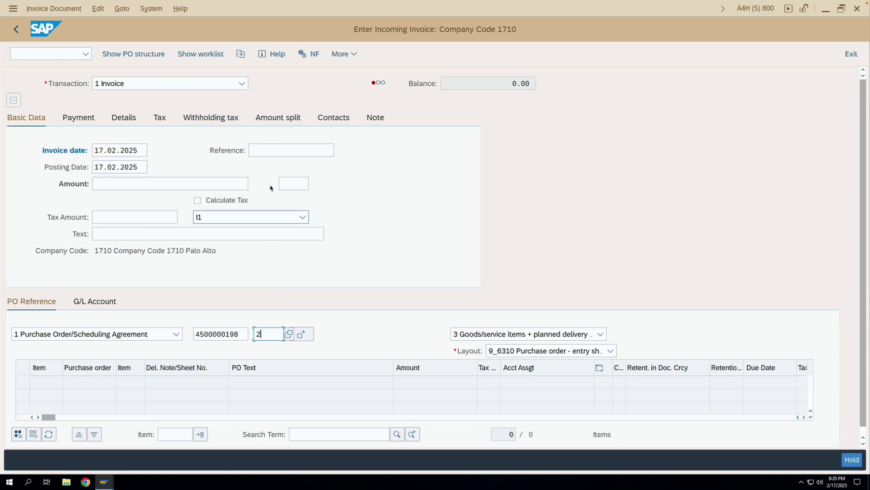
pyautogui.click(271, 155)
pyautogui.write('Test')
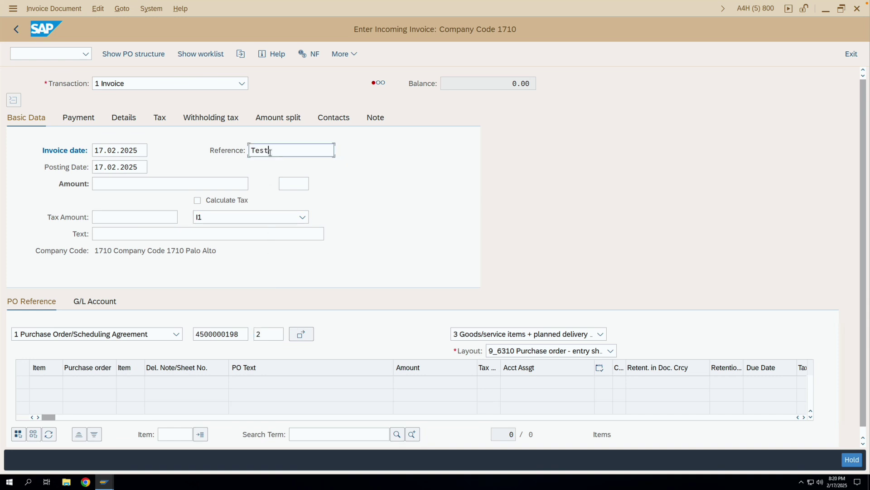
pyautogui.press('Return')
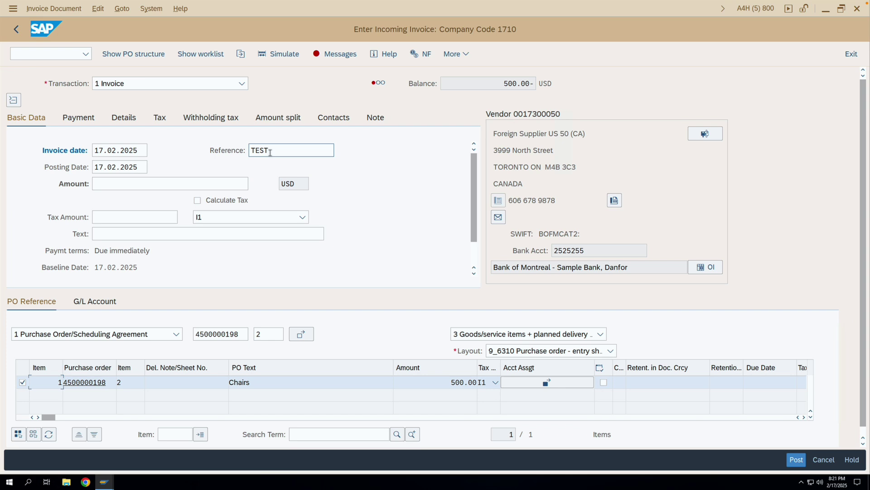
pyautogui.click(546, 383)
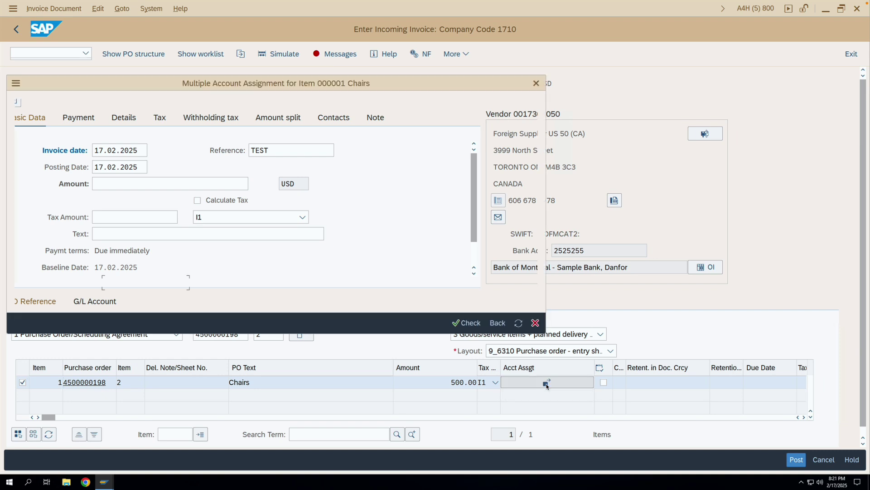
# - Change the Chairs split's cost center from 17101201 to 17101202, check it, and go back
pyautogui.click(318, 132)
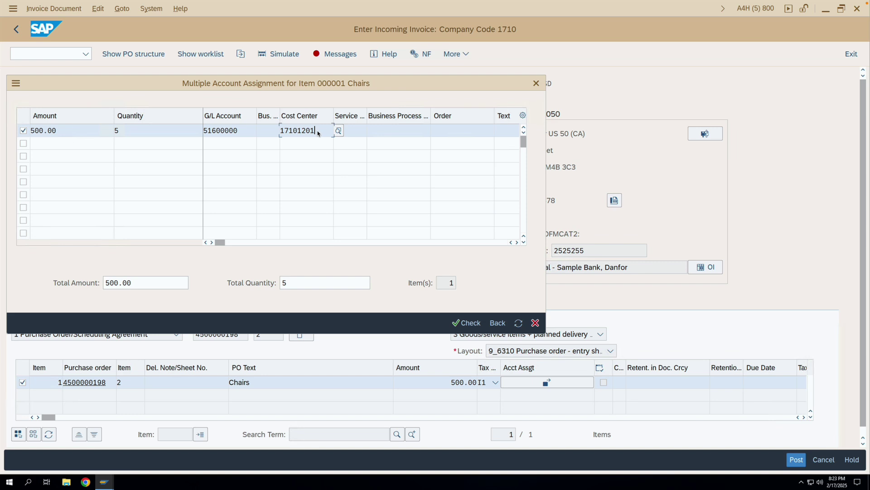
pyautogui.press('BackSpace')
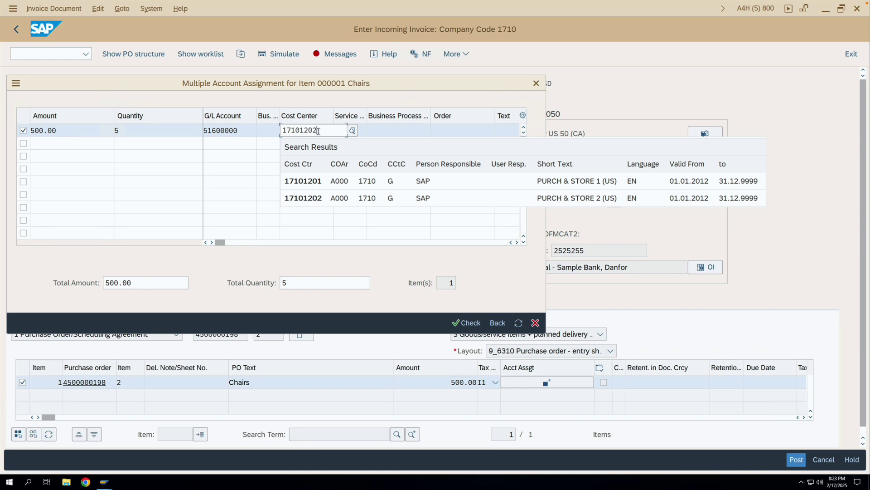
pyautogui.write('2')
pyautogui.click(240, 132)
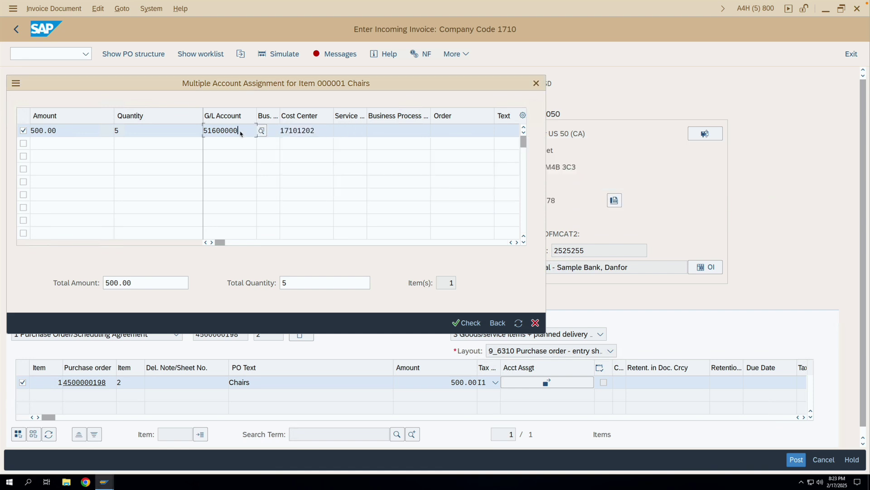
pyautogui.click(318, 133)
pyautogui.click(463, 325)
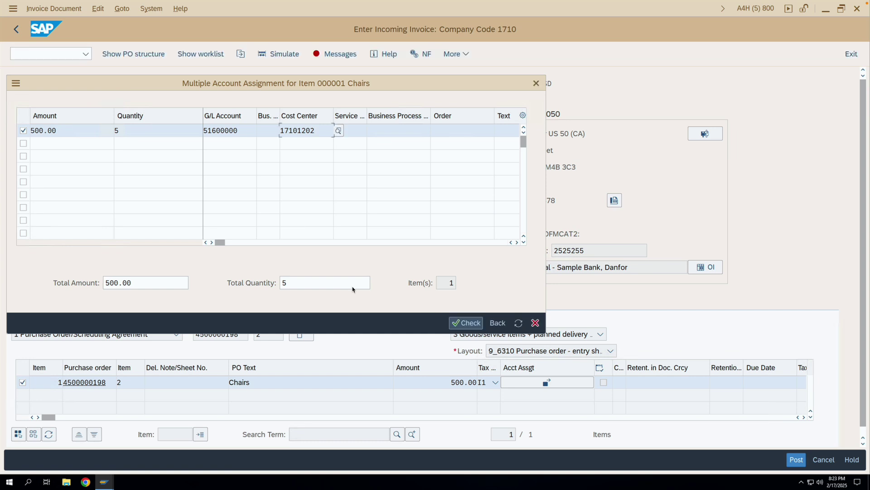
pyautogui.click(470, 327)
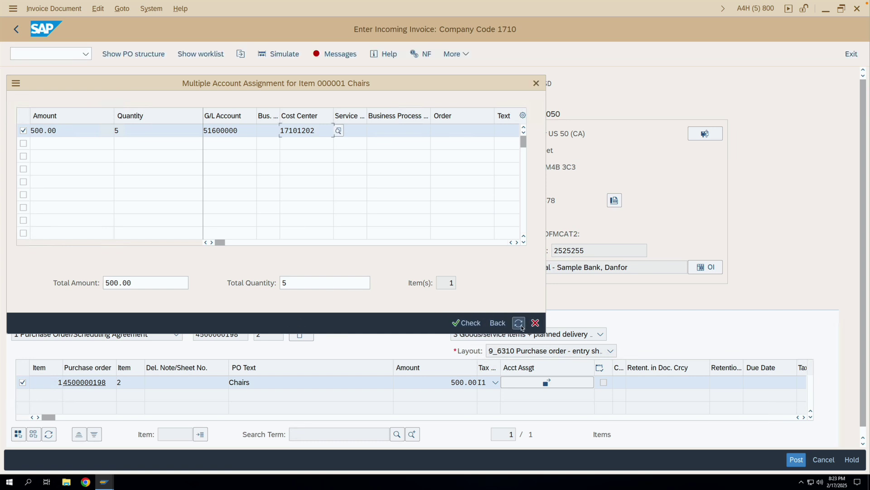
pyautogui.click(498, 323)
pyautogui.click(547, 382)
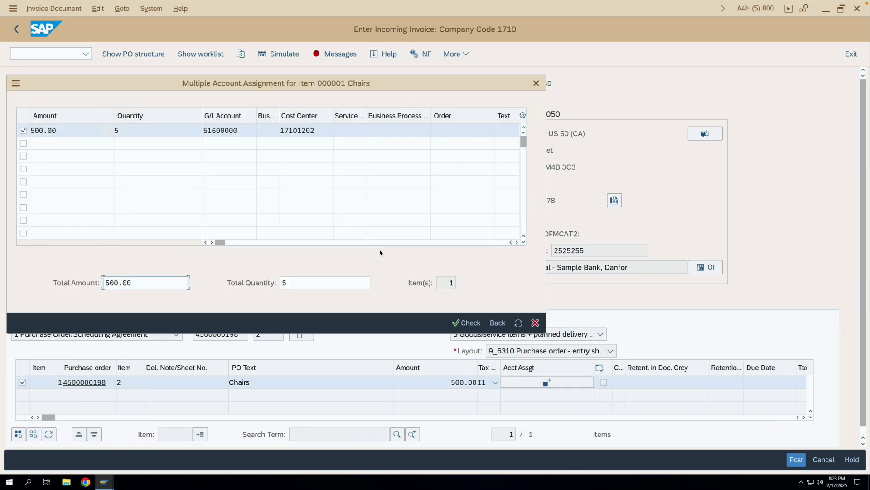
pyautogui.click(498, 323)
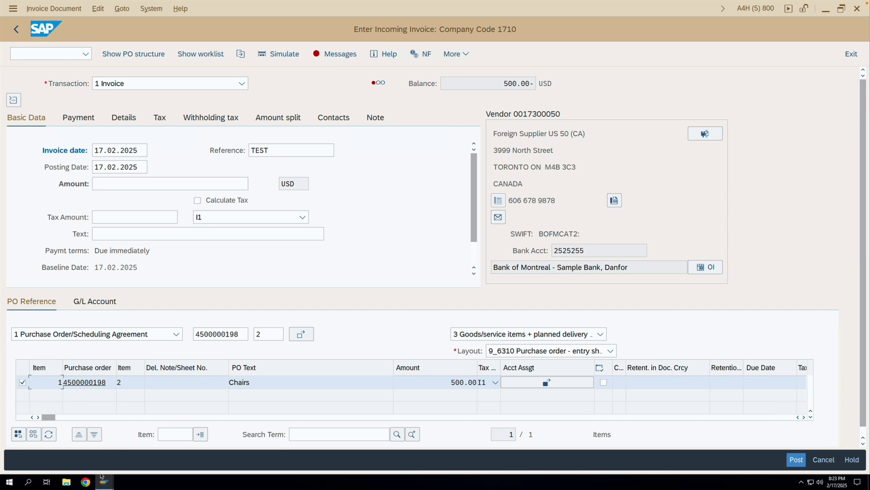
# - Save category K with AA Chgable at IR unticked under a customizing request
pyautogui.moveTo(104, 483)
pyautogui.click(103, 441)
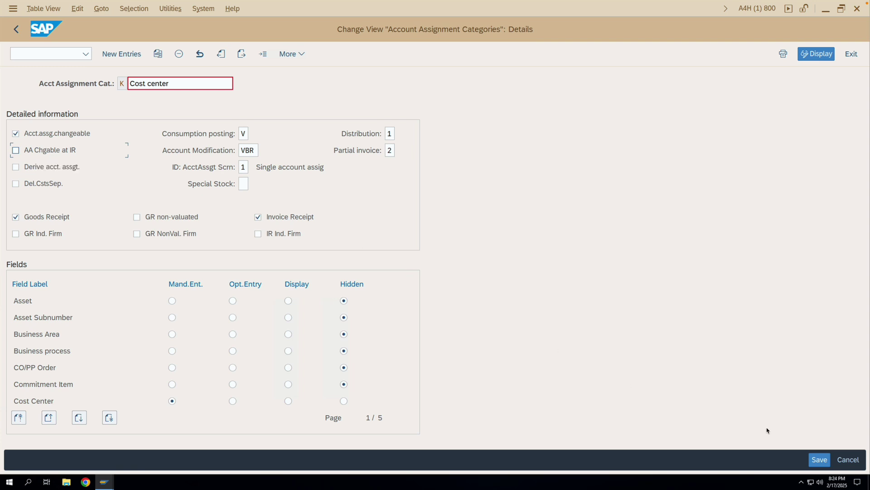
pyautogui.click(820, 459)
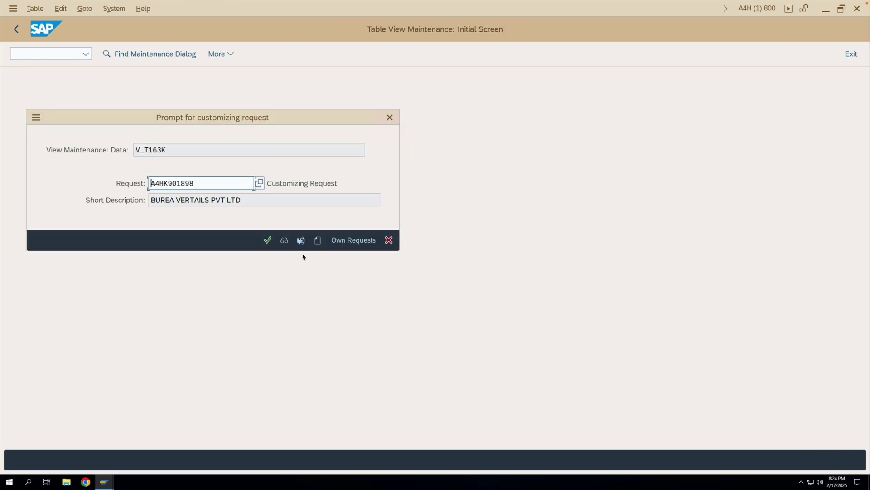
pyautogui.click(268, 239)
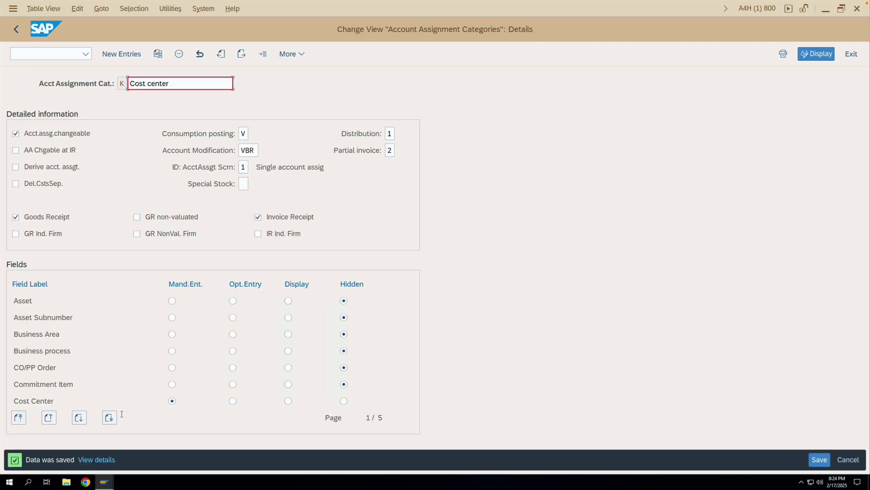
pyautogui.click(104, 482)
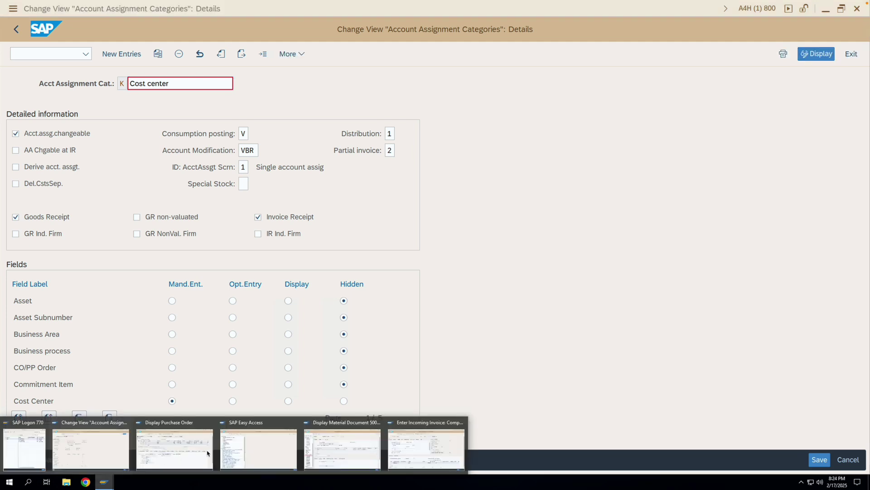
pyautogui.click(417, 448)
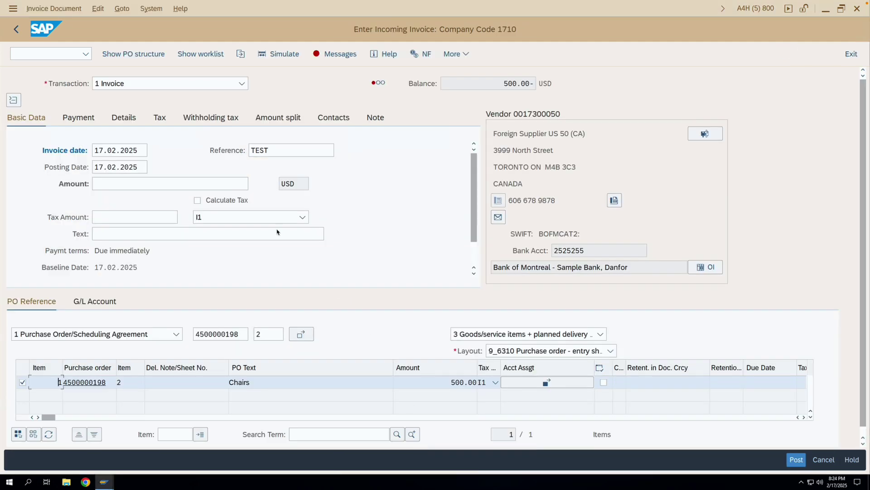
# - Discard the unposted invoice and restart MIRO
pyautogui.click(17, 35)
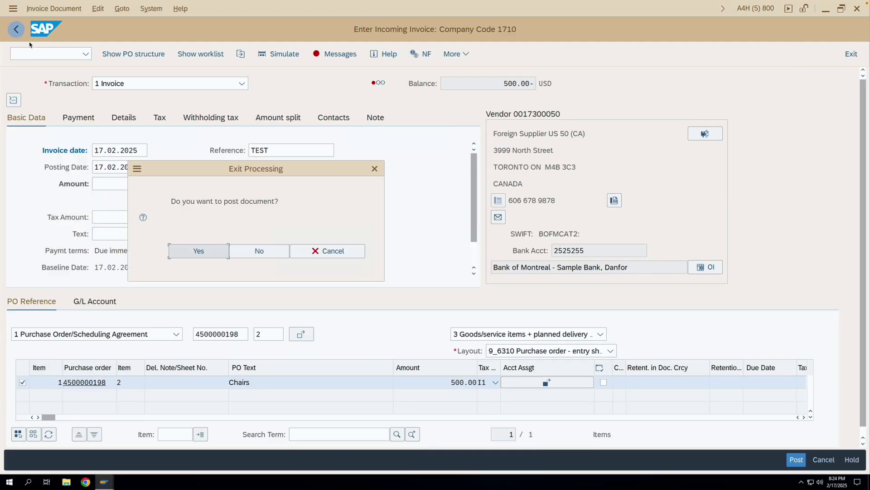
pyautogui.click(268, 252)
pyautogui.write('miro')
pyautogui.press('Return')
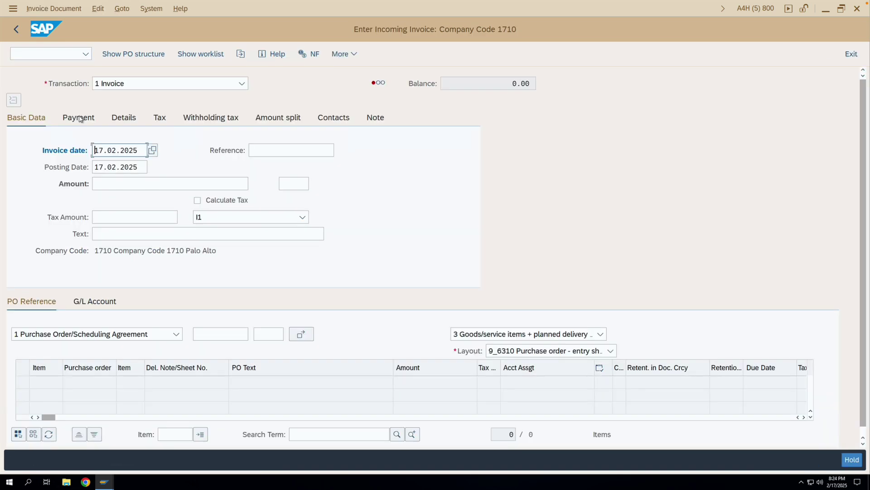
pyautogui.click(225, 337)
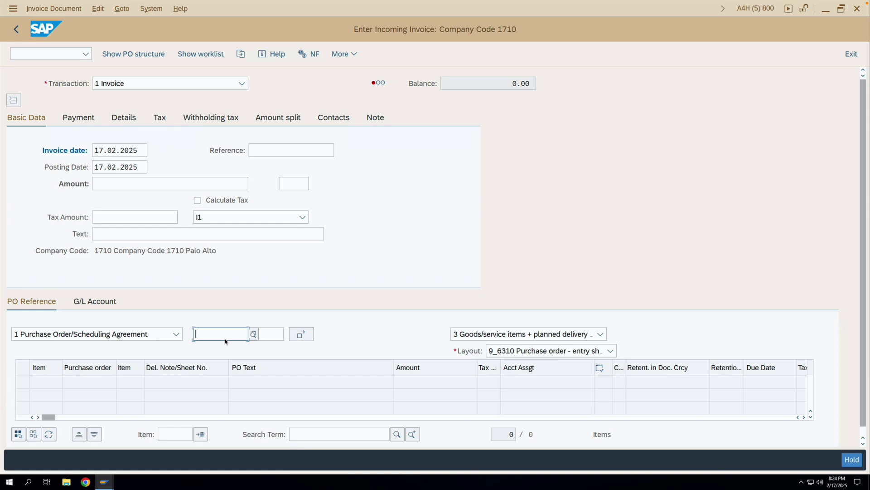
pyautogui.write('4500000198')
pyautogui.click(273, 338)
pyautogui.write('2')
pyautogui.click(271, 150)
pyautogui.write('Test')
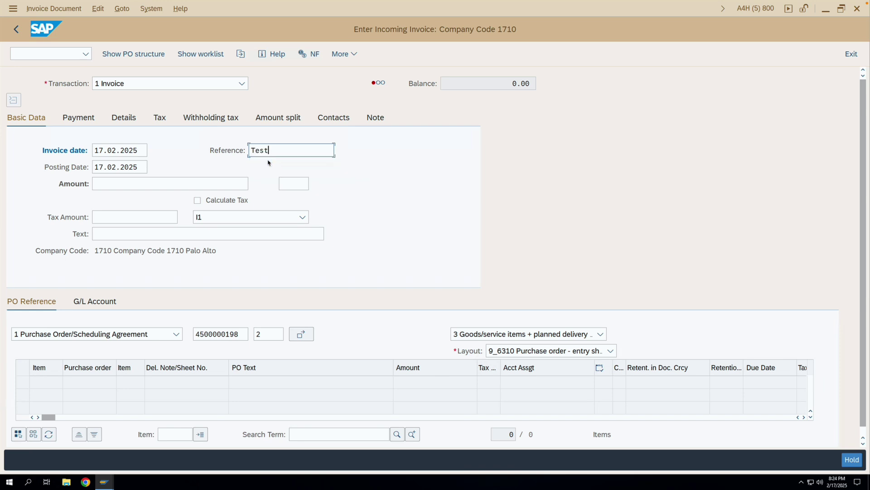
pyautogui.press('Return')
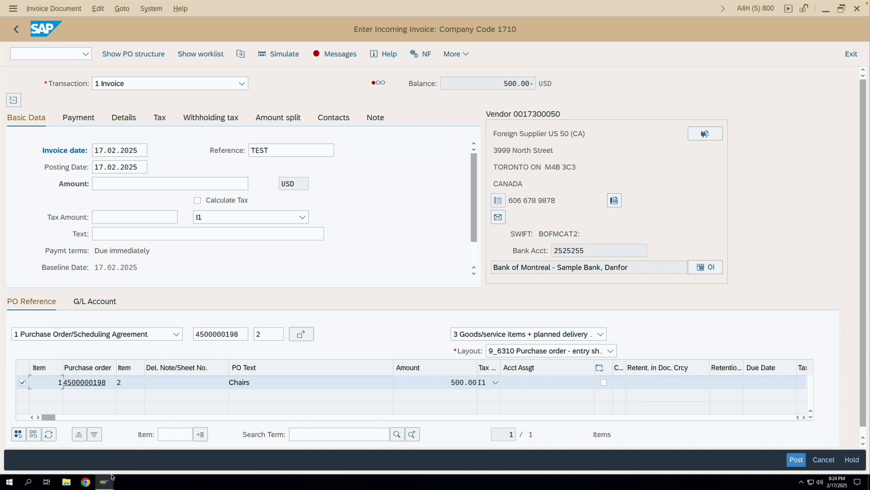
pyautogui.moveTo(108, 481)
pyautogui.click(91, 445)
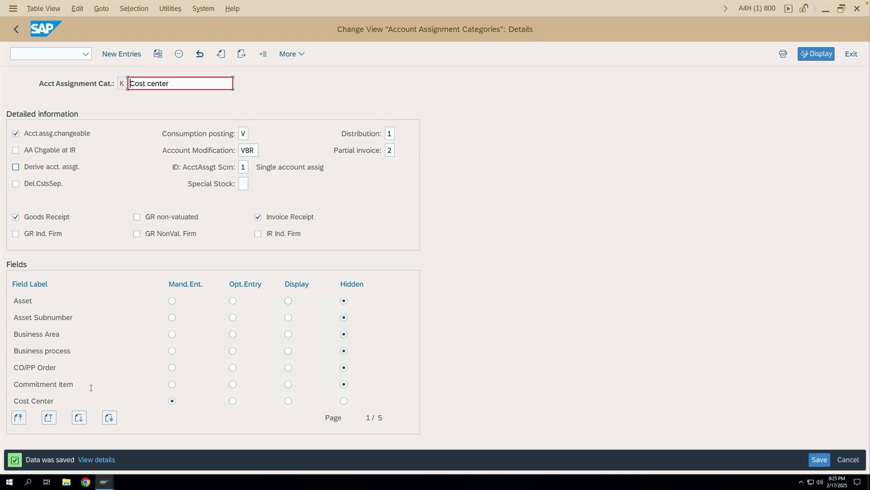
# - Inspect PO item 2's account assignment: G/L account 51600000, cost center 17101201
pyautogui.moveTo(106, 482)
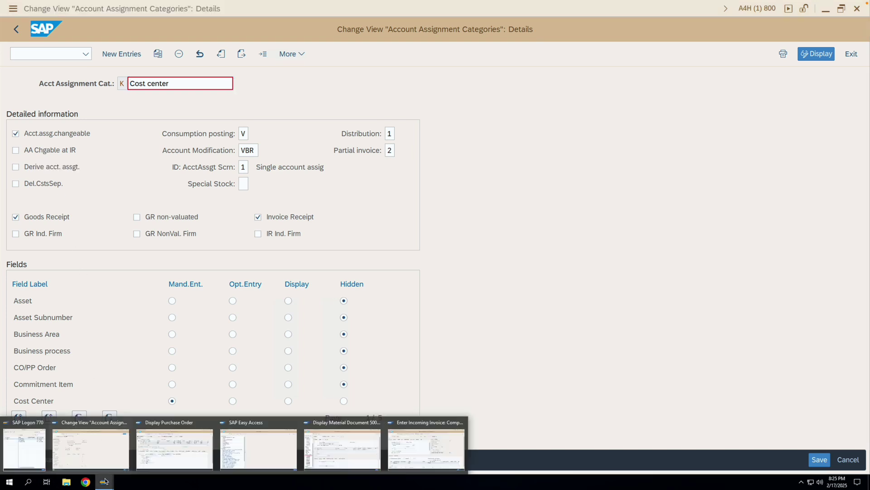
pyautogui.click(175, 448)
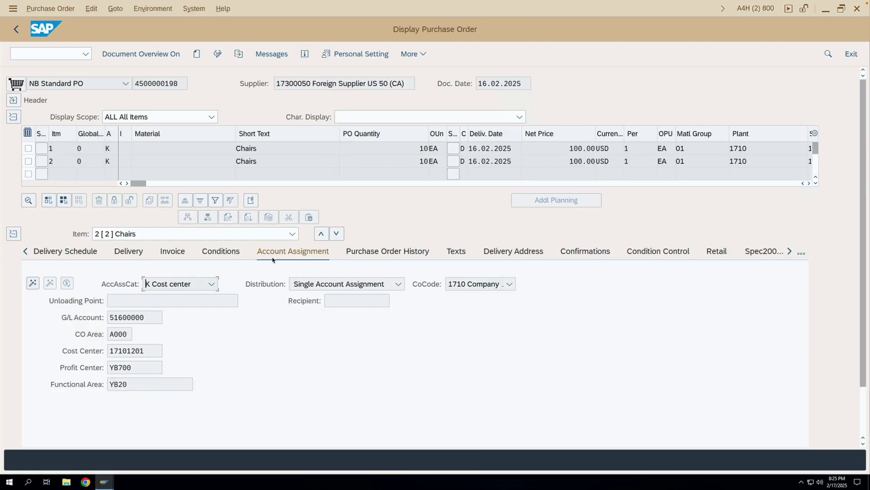
pyautogui.click(126, 256)
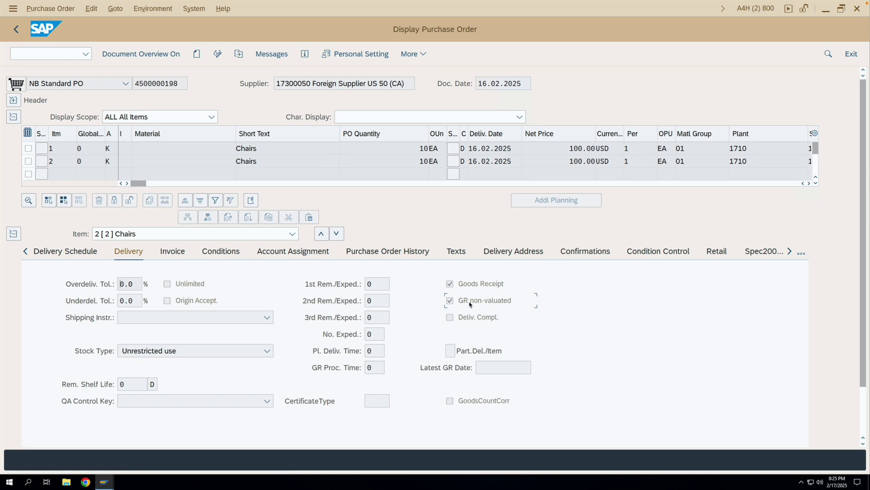
pyautogui.click(274, 250)
pyautogui.click(144, 318)
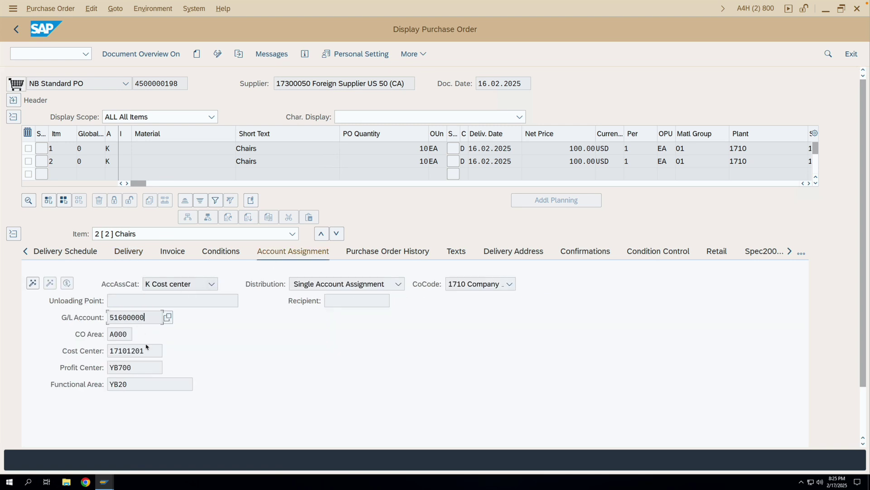
pyautogui.click(147, 351)
# - Bring the Change View "Account Assignment Categories" window back to the front
pyautogui.moveTo(105, 481)
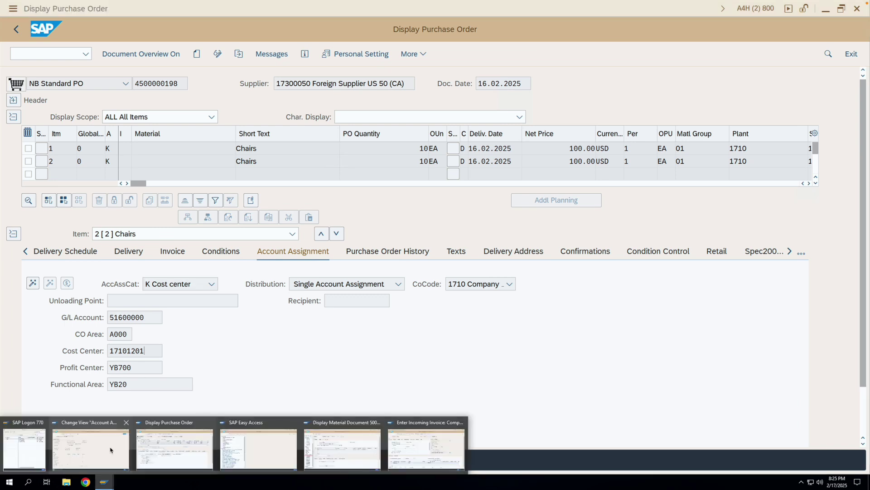
pyautogui.click(109, 453)
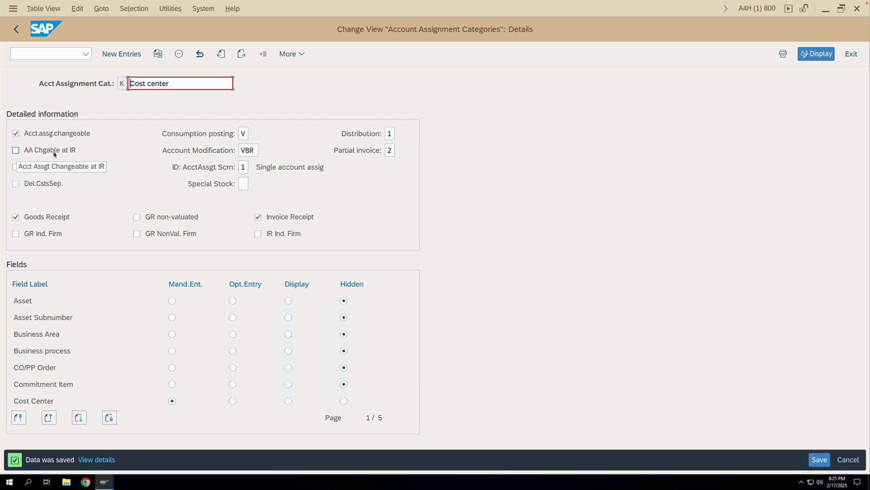